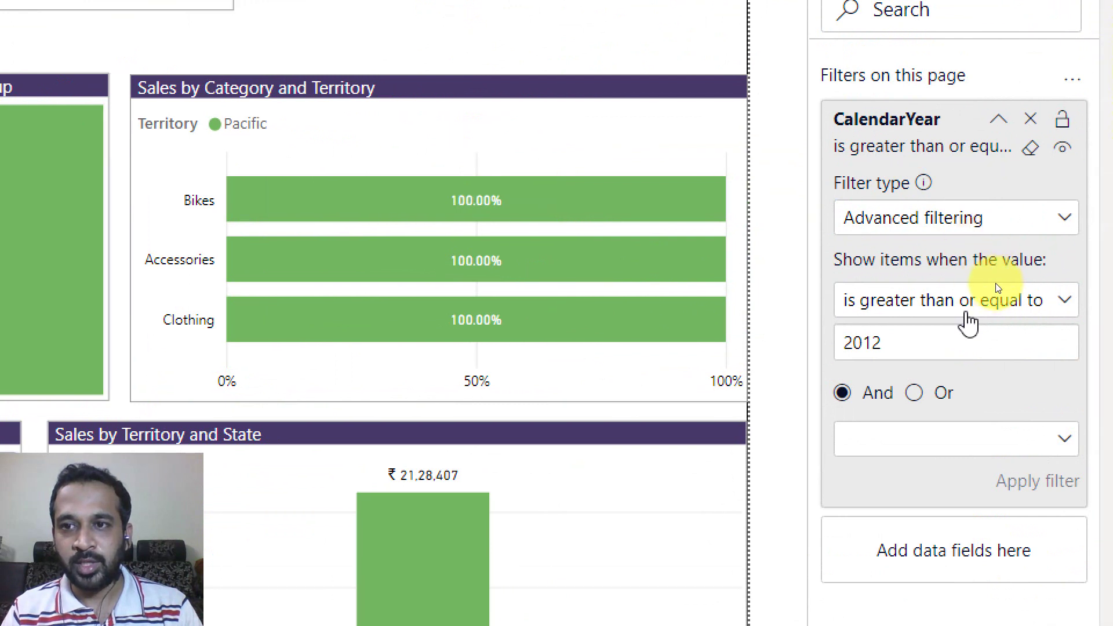
# - Switch the CalendarYear page filter to basic filtering and then back to advanced filtering
pyautogui.click(987, 230)
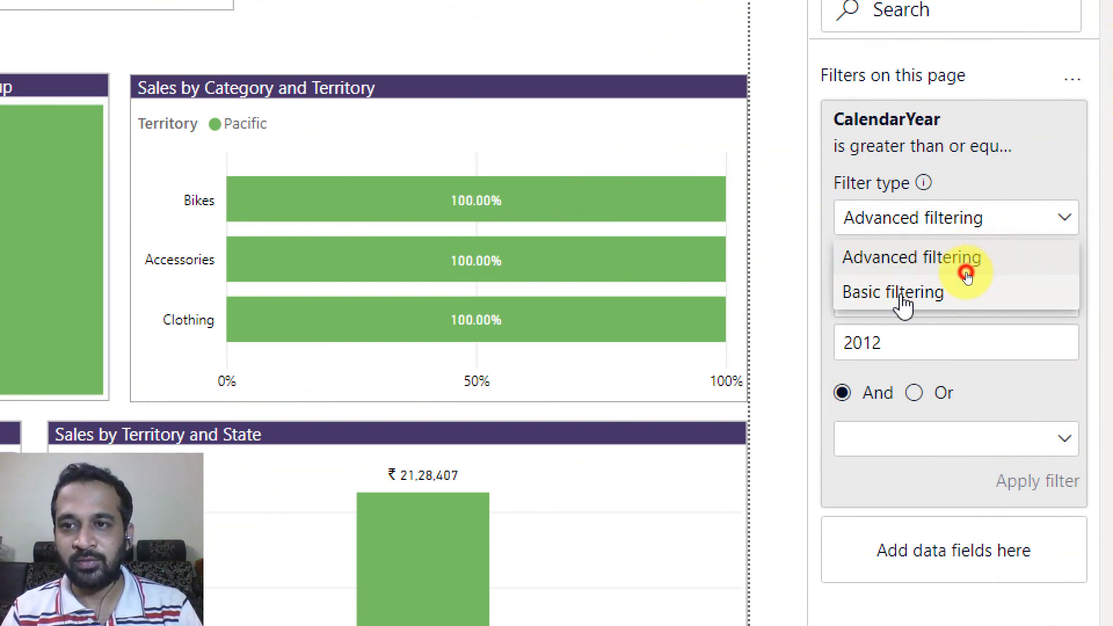
pyautogui.click(965, 273)
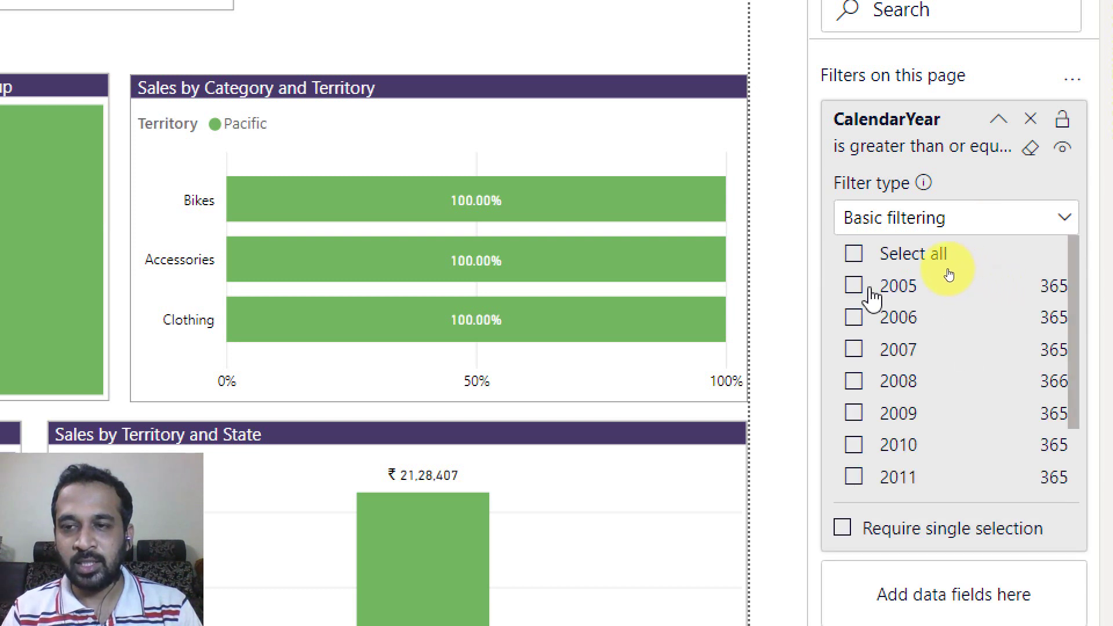
pyautogui.scroll(-2, 962, 284)
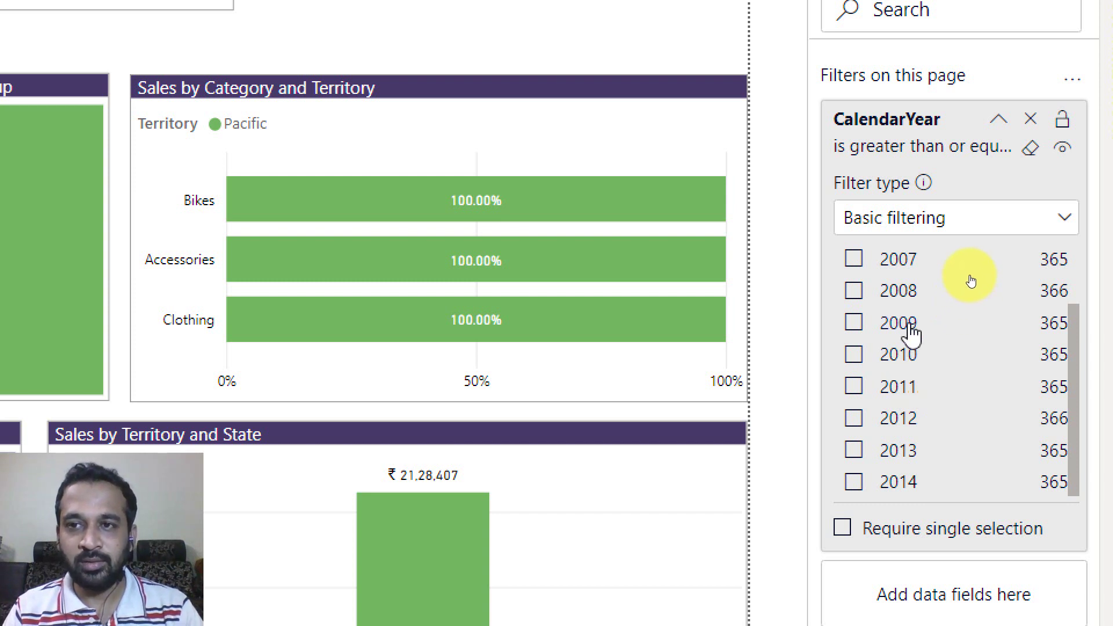
pyautogui.click(975, 229)
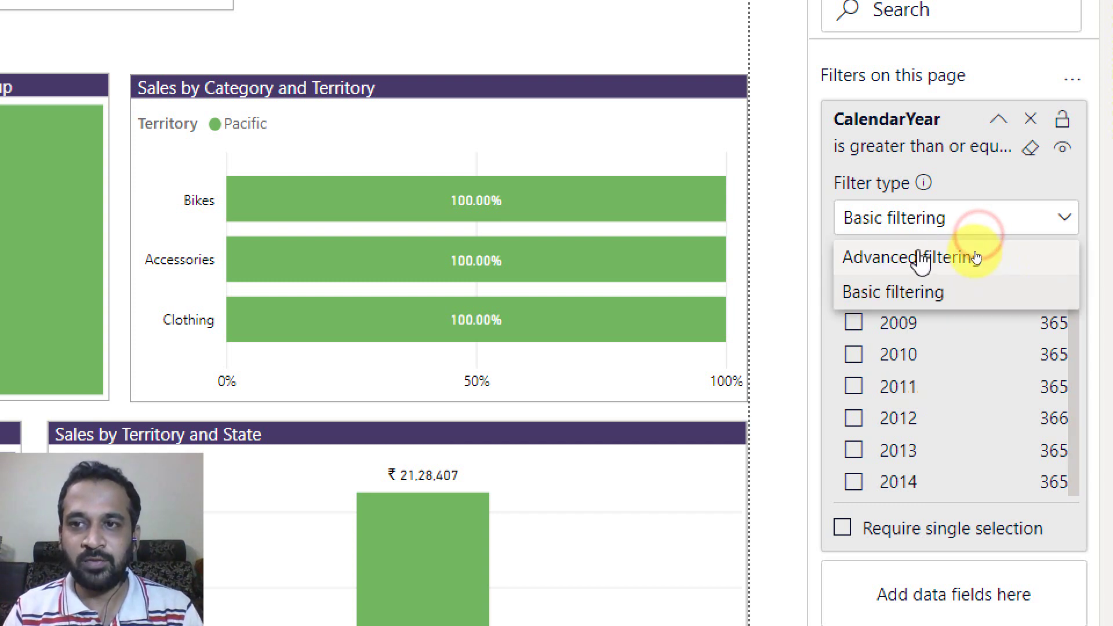
pyautogui.click(977, 256)
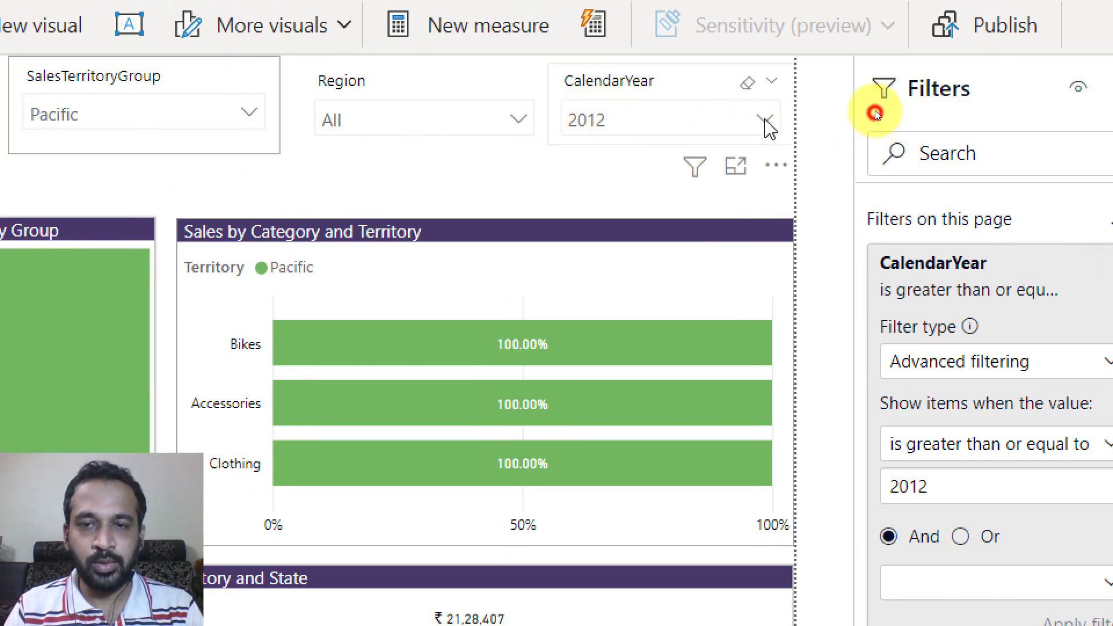
# - Check the CalendarYear slicer's year list unchanged, then expand the Visualizations pane
pyautogui.click(765, 121)
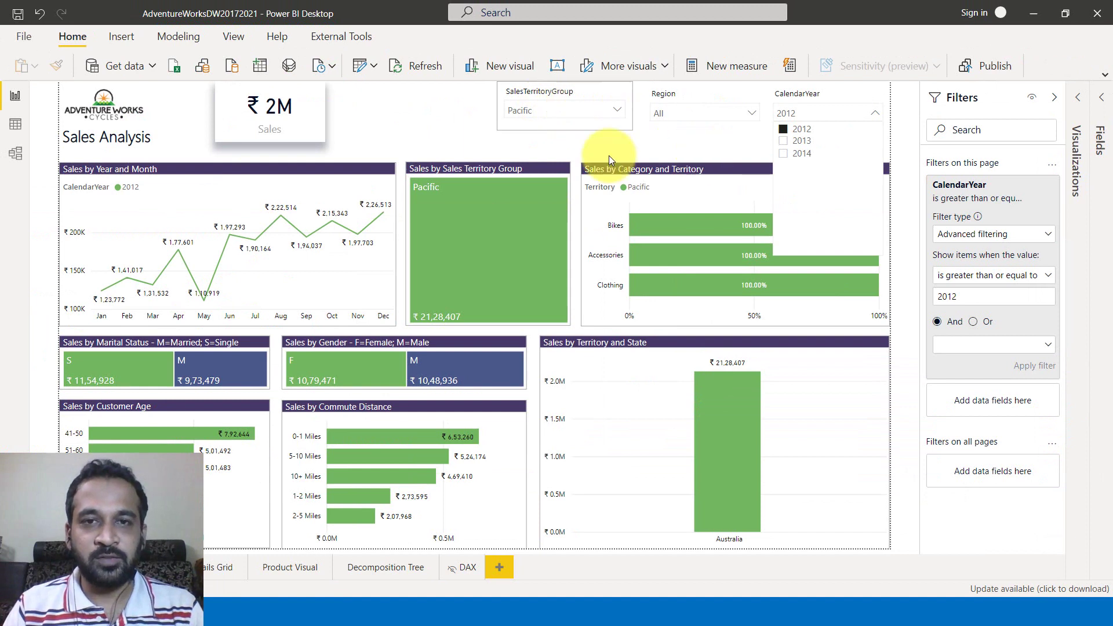
pyautogui.click(454, 142)
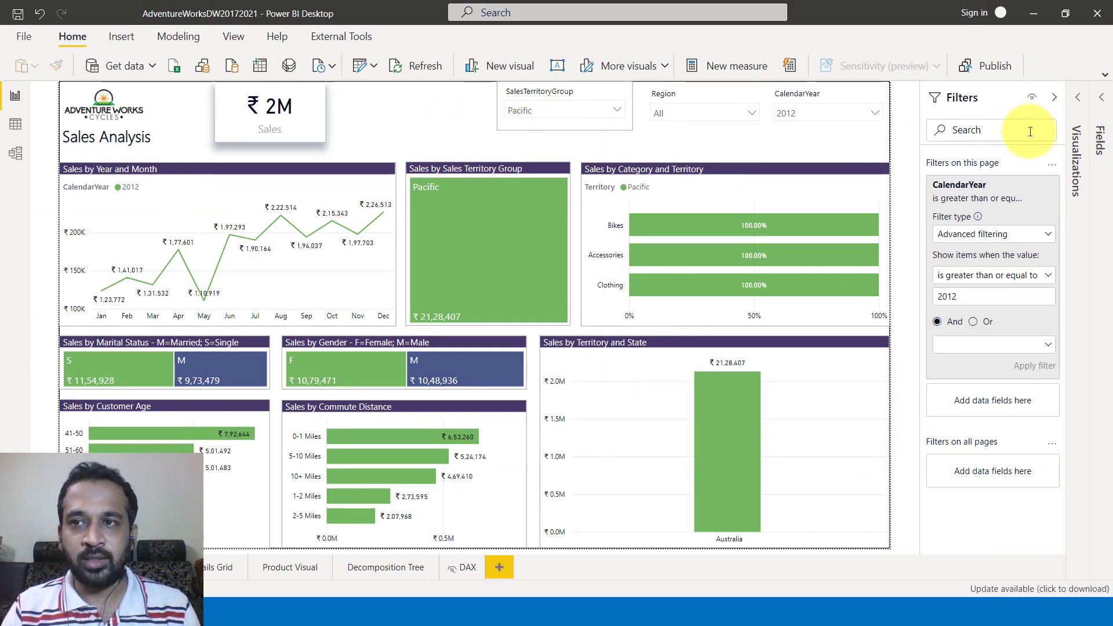
pyautogui.click(1075, 159)
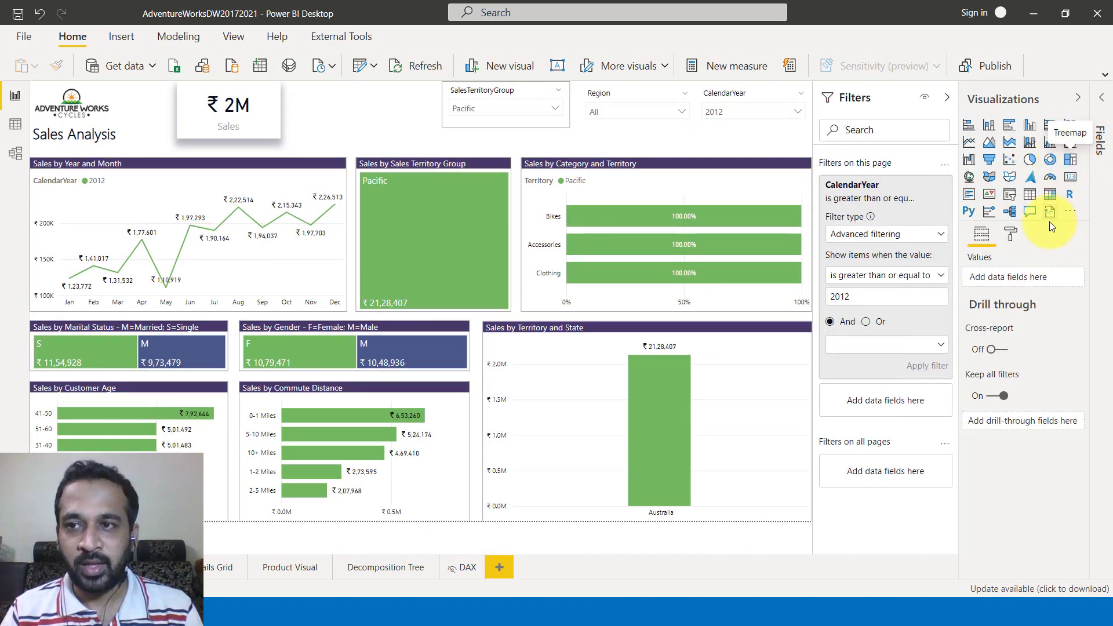
# - Add a Q&A visual and enlarge it across the top of the page
pyautogui.click(1031, 212)
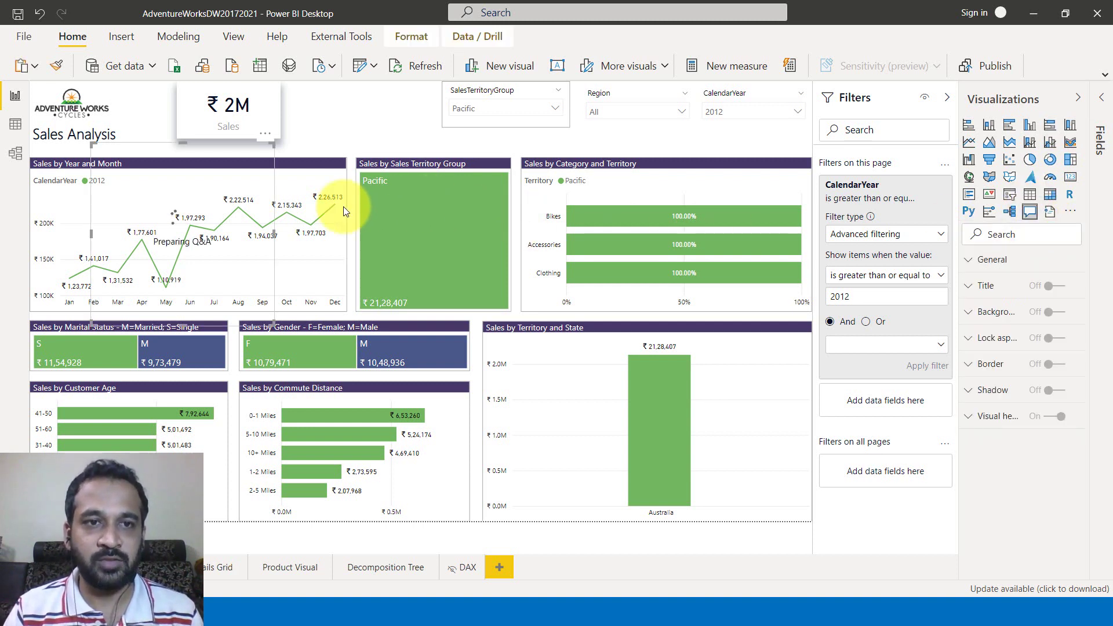
pyautogui.click(273, 326)
pyautogui.moveTo(566, 380); pyautogui.dragTo(730, 402)
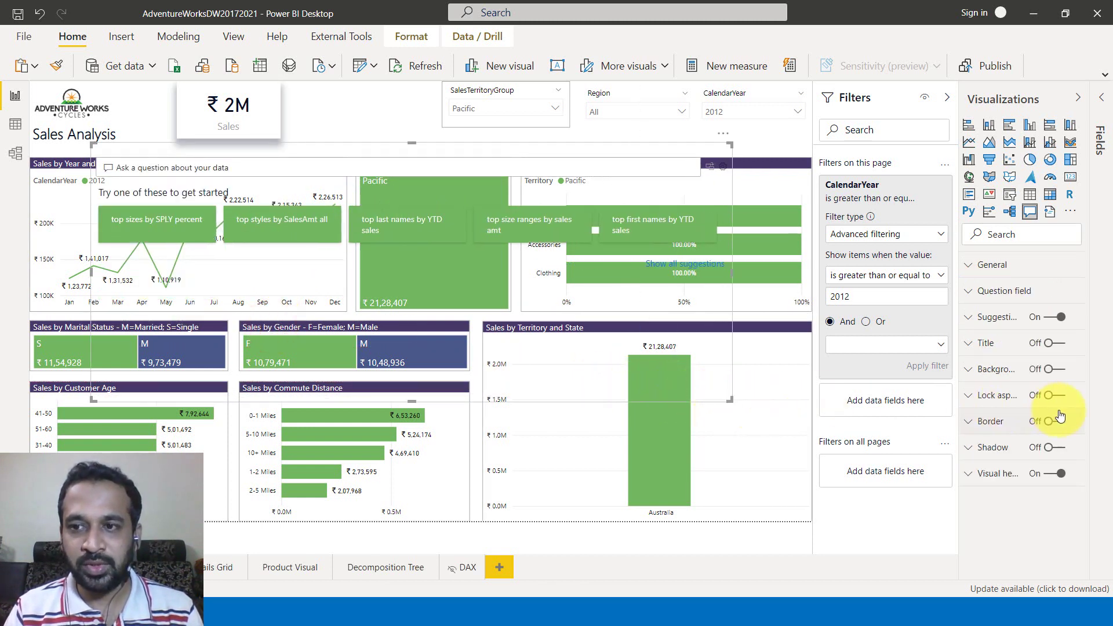
# - Turn on the Q&A visual's background at 0% transparency and collapse the Visualizations pane
pyautogui.click(1053, 378)
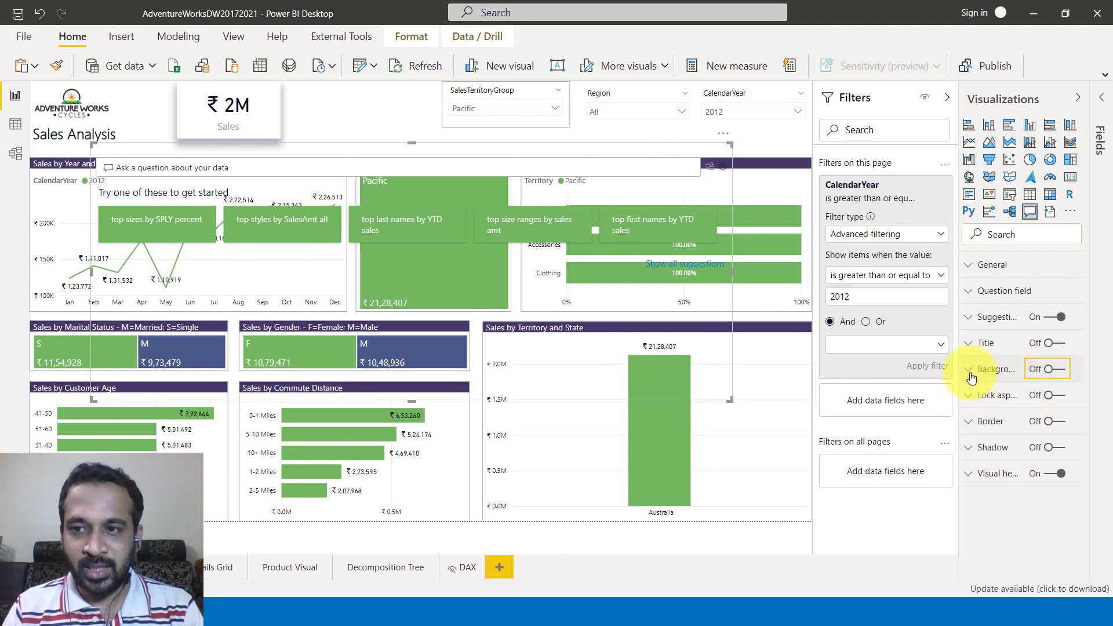
pyautogui.click(997, 369)
pyautogui.click(1050, 369)
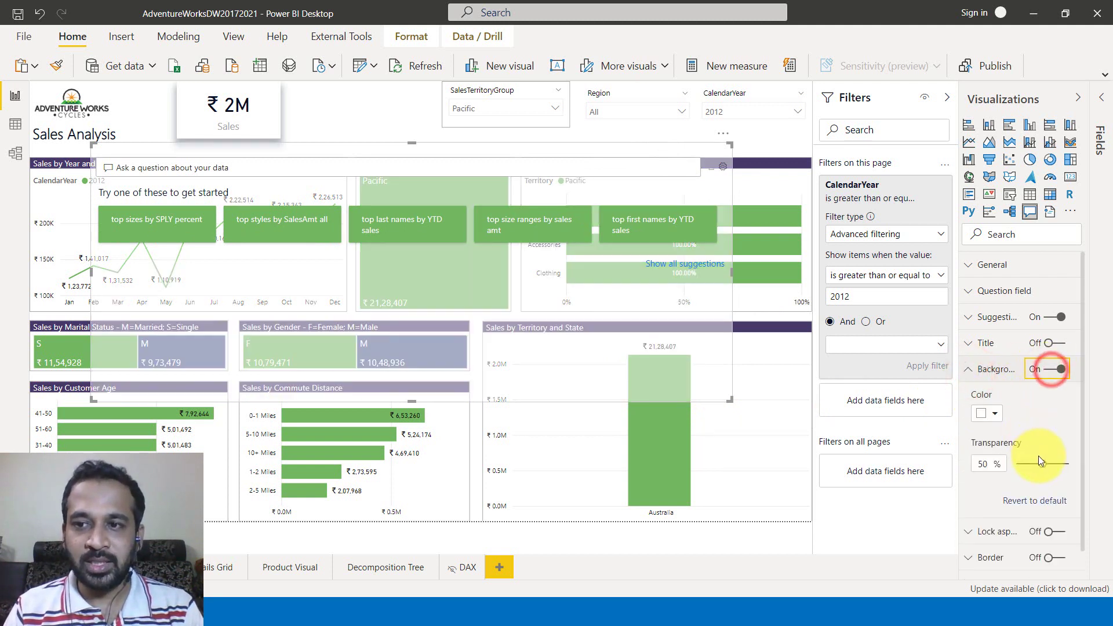
pyautogui.moveTo(1042, 464); pyautogui.dragTo(923, 456)
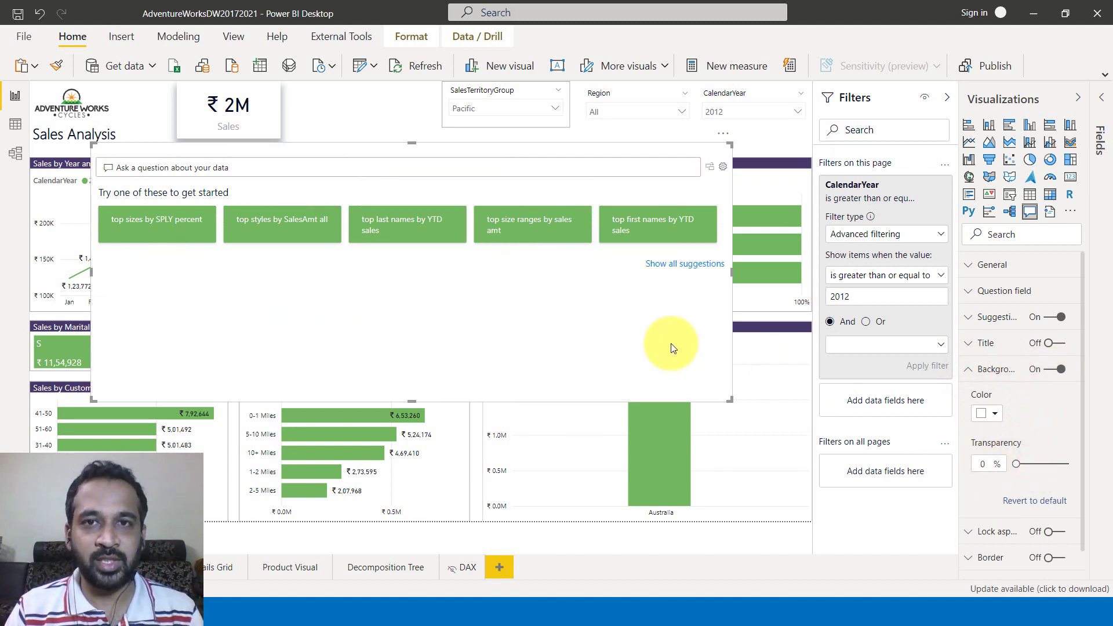
pyautogui.click(1003, 100)
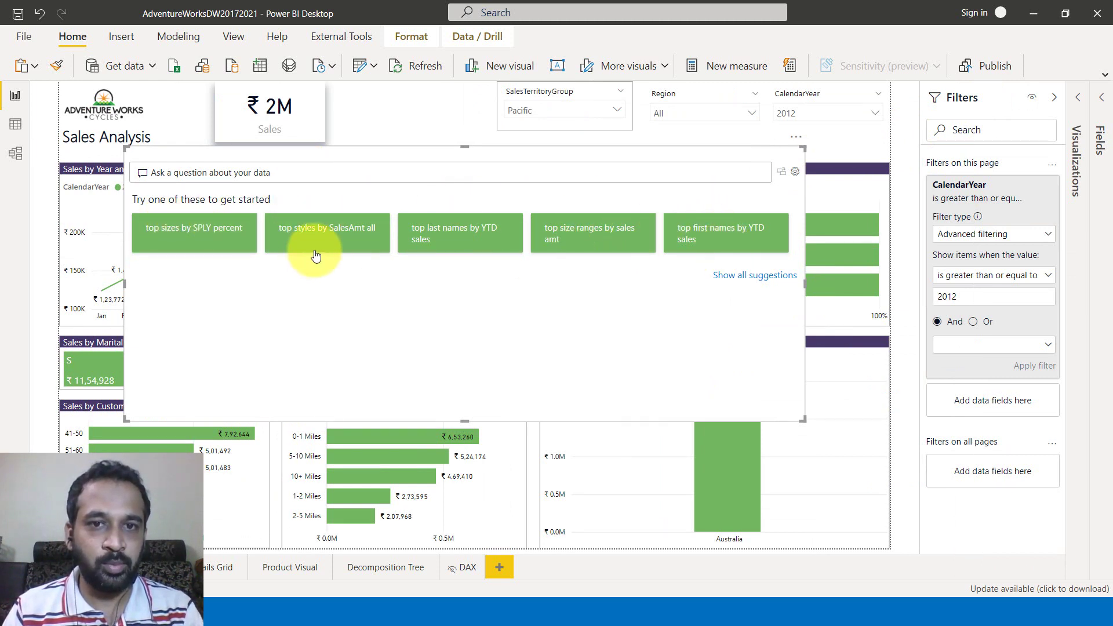
# - Ask the Q&A visual 'SALES AMOUNT BY REGION', accepting the dim sales territory region suggestion
pyautogui.click(397, 172)
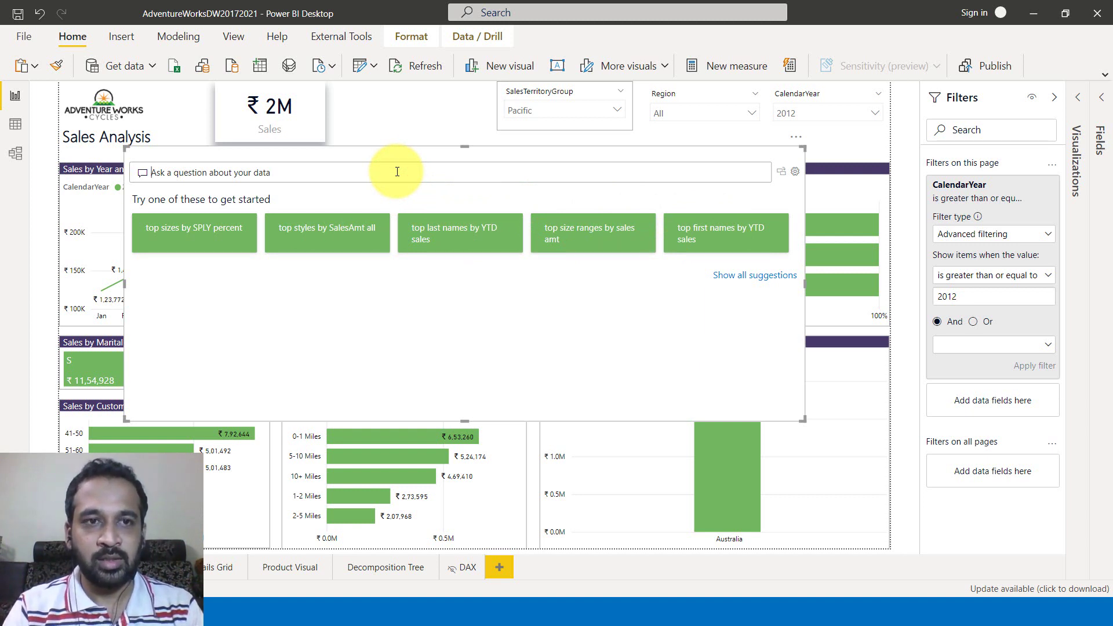
pyautogui.write('SALES AMOU')
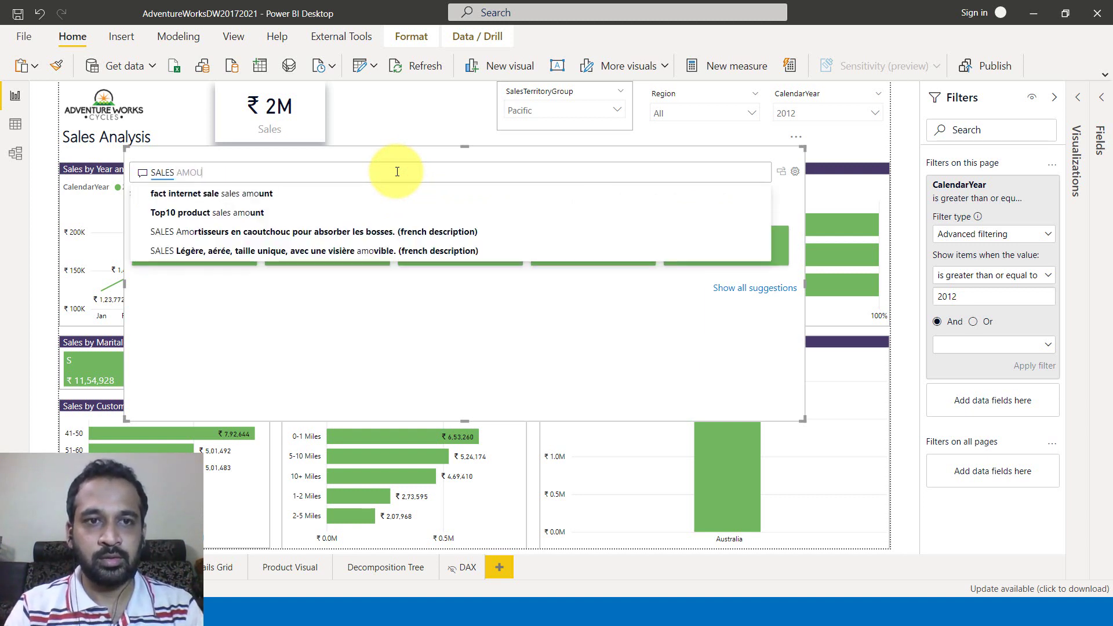
pyautogui.write('NT B')
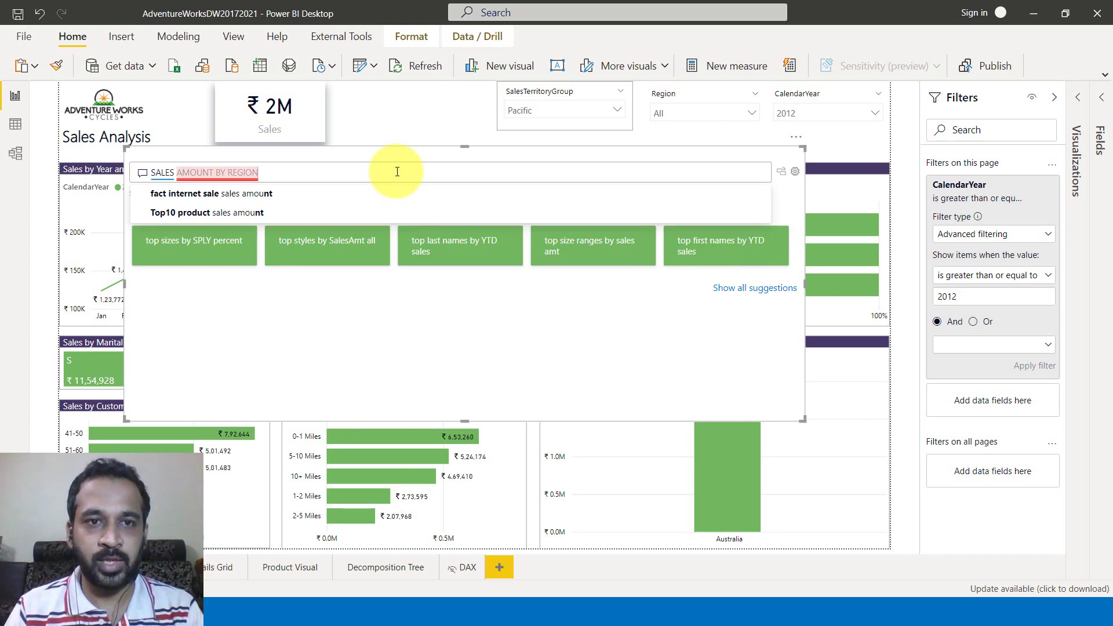
pyautogui.write('Y REGION')
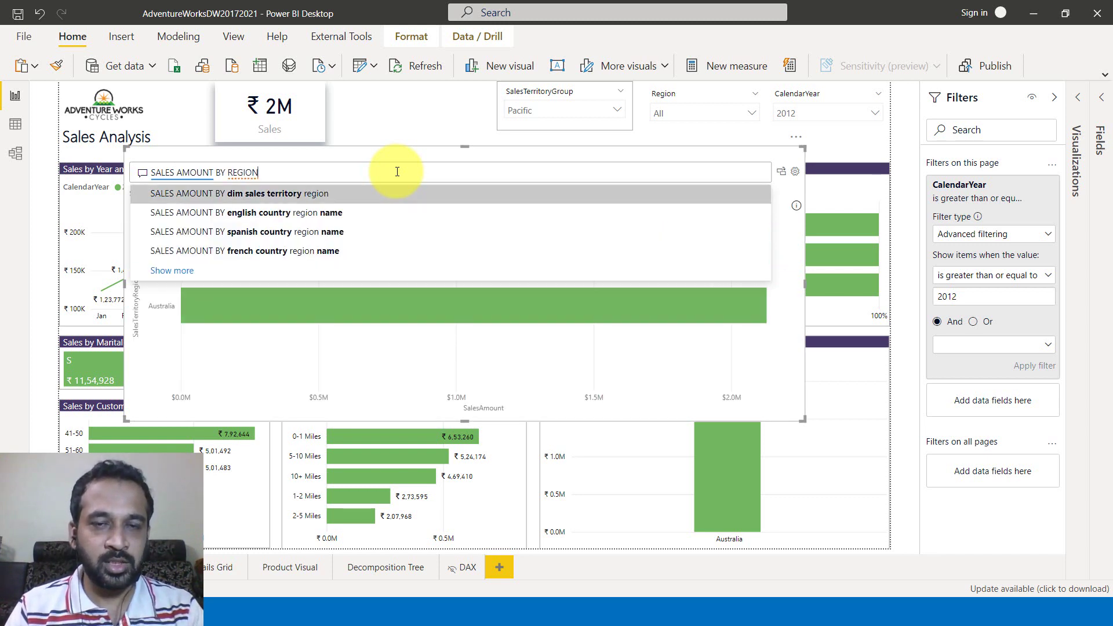
pyautogui.press('Return')
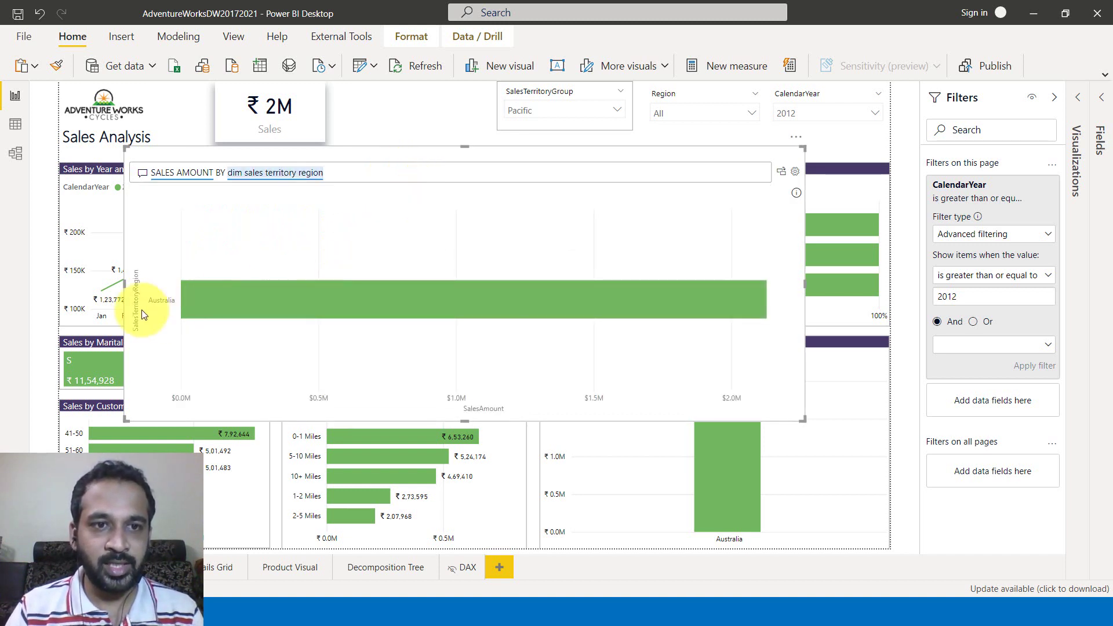
pyautogui.moveTo(183, 298)
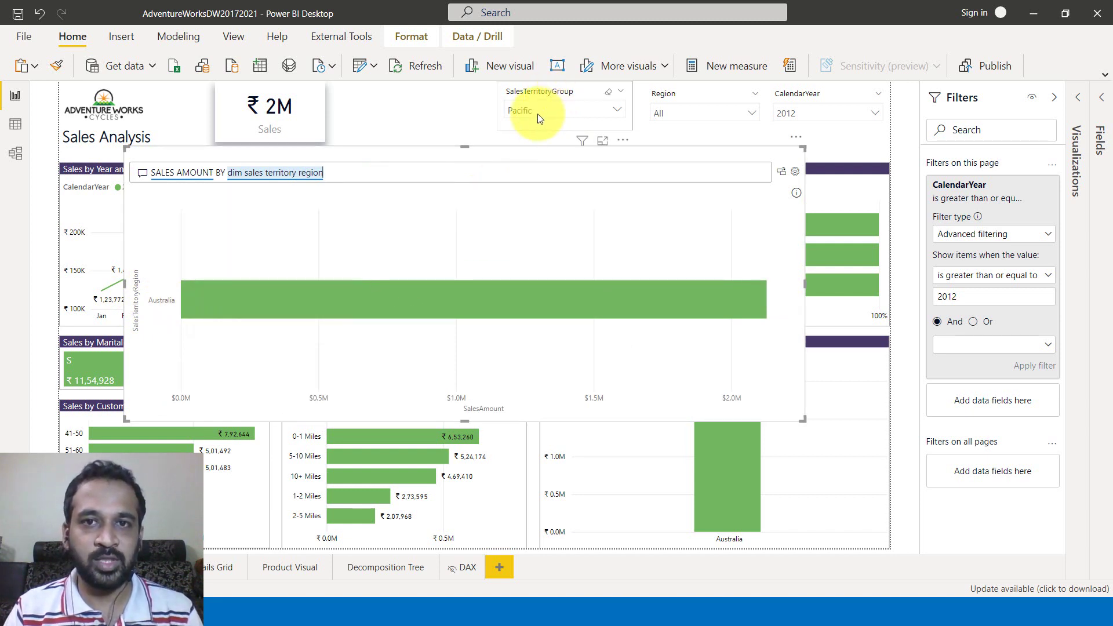
# - Clear Pacific from the SalesTerritoryGroup slicer so all ten regions appear
pyautogui.click(610, 96)
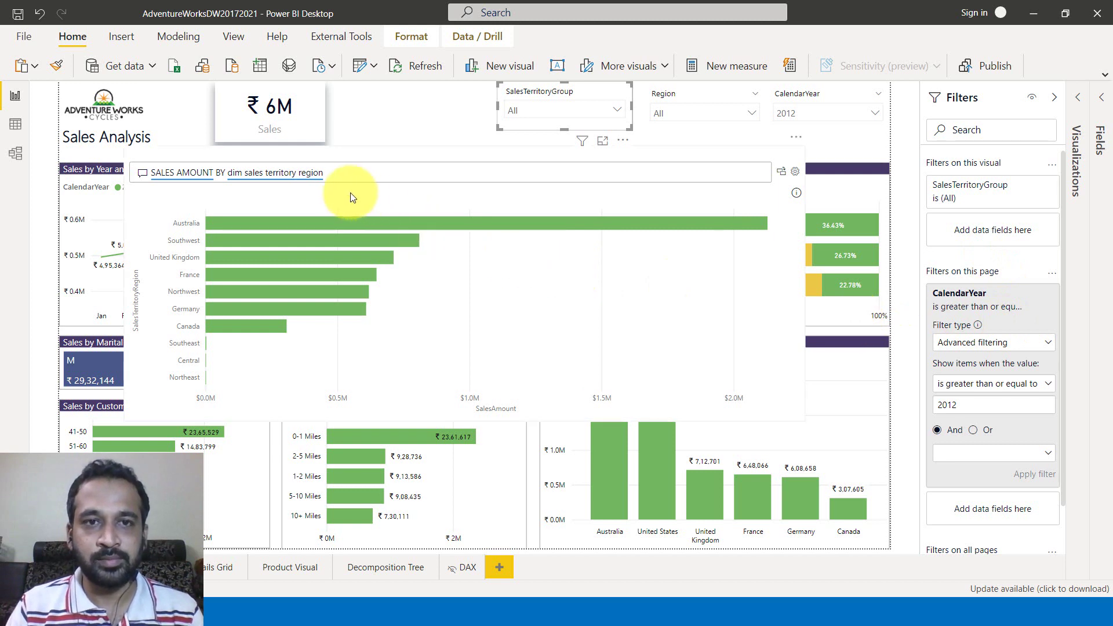
# - Change the Q&A question to 'SALES AMOUNT BY FactInternetSales year' for a sales-by-year line chart
pyautogui.moveTo(351, 176); pyautogui.dragTo(228, 174)
pyautogui.press('BackSpace')
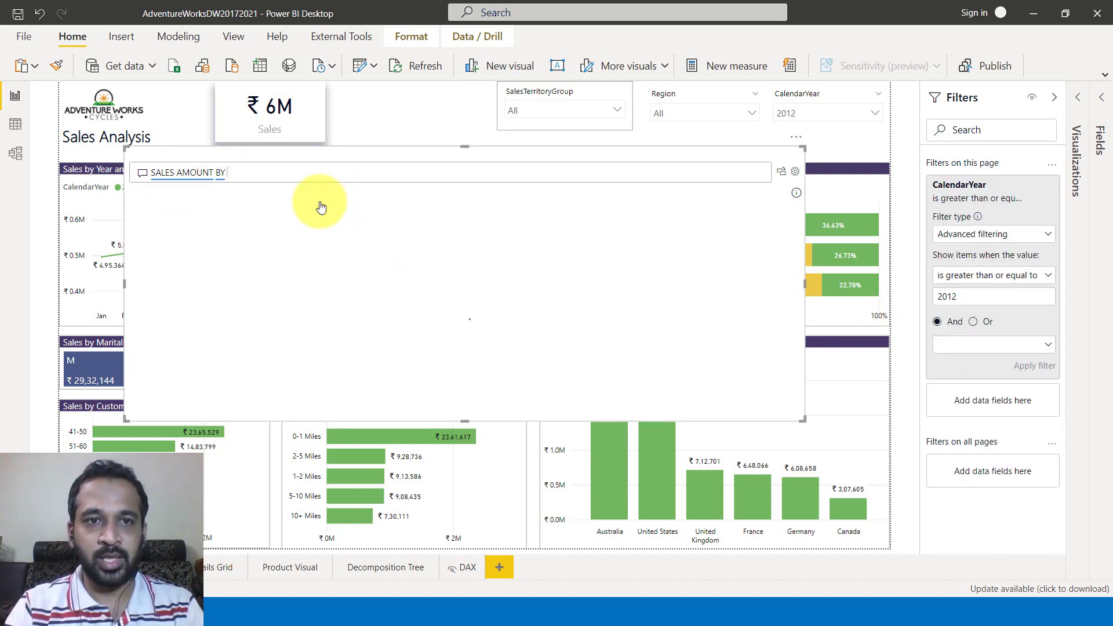
pyautogui.press('Tab')
pyautogui.click(294, 196)
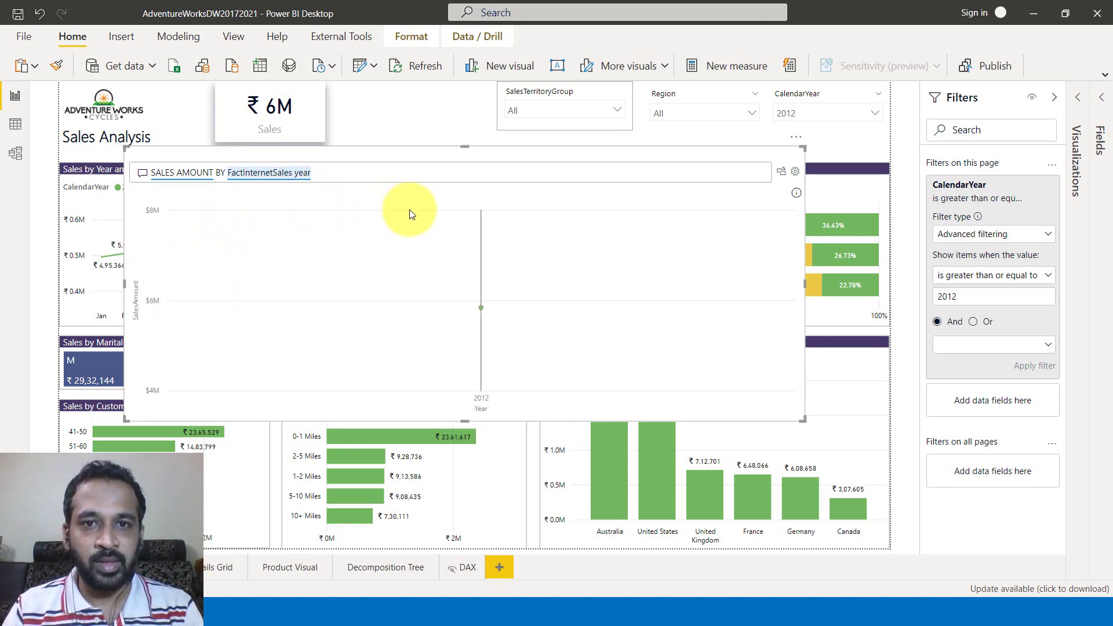
pyautogui.moveTo(507, 329)
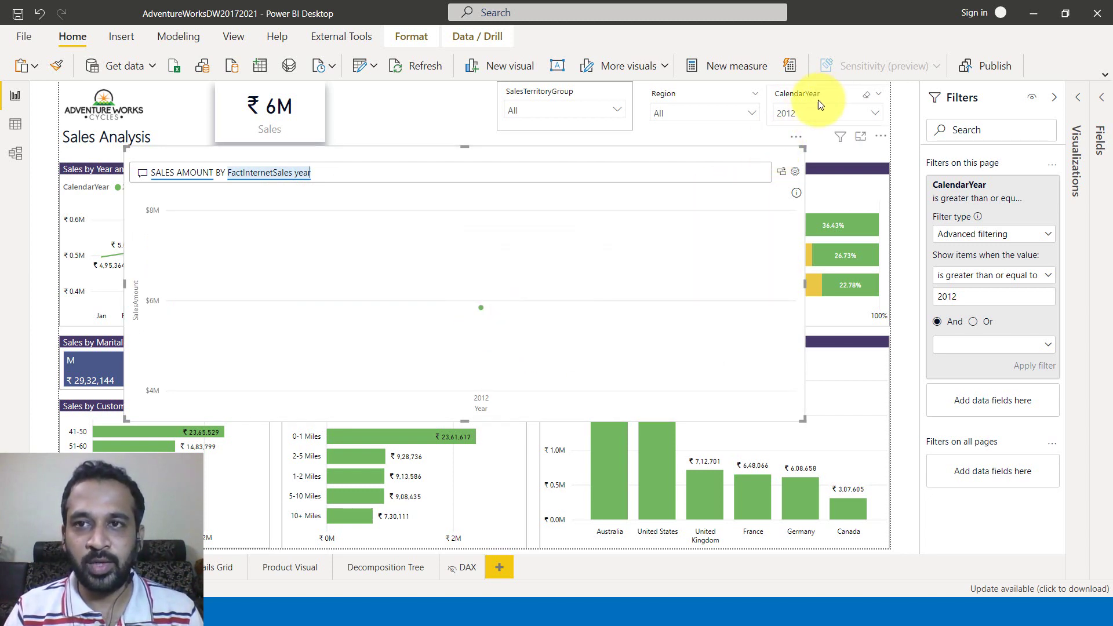
pyautogui.click(867, 98)
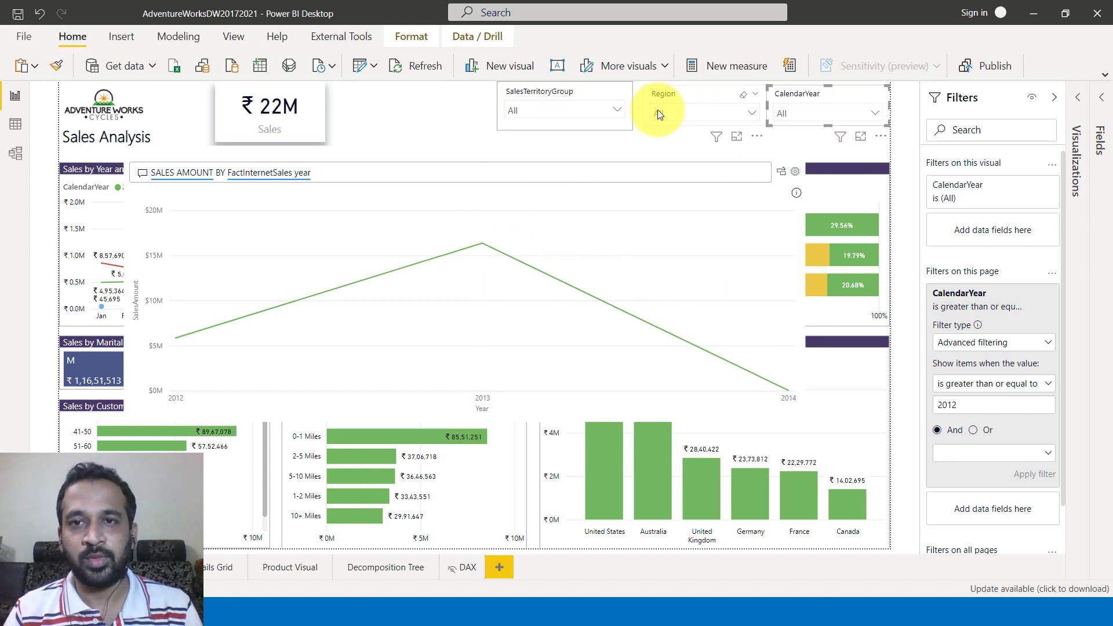
# - Under Edit interactions, set the year slicer's effect on the Q&A chart to None
pyautogui.click(472, 151)
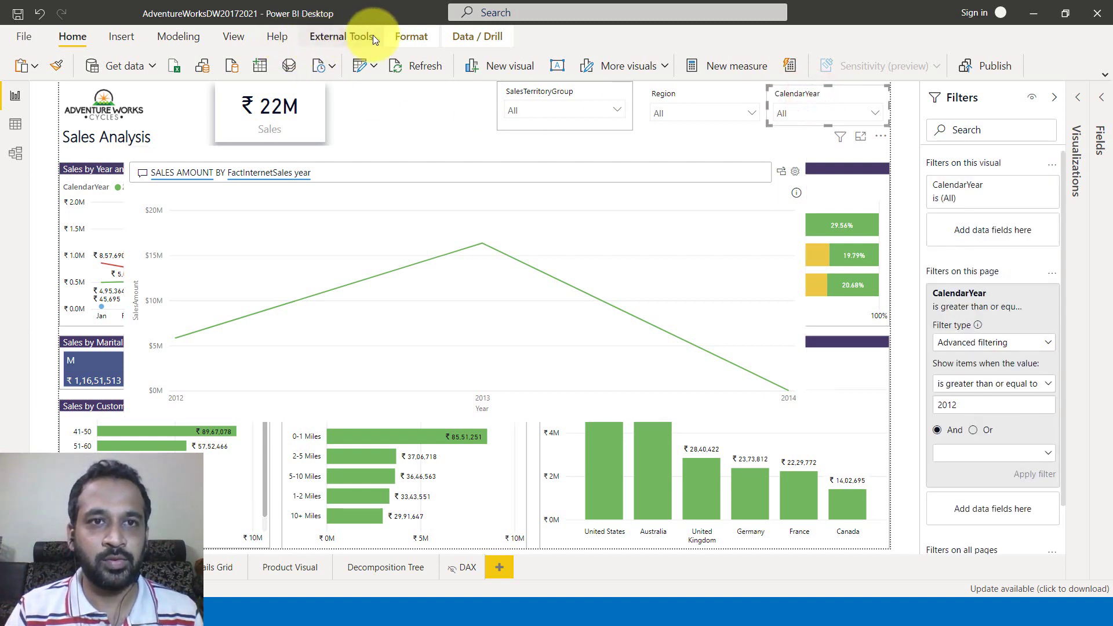
pyautogui.click(408, 40)
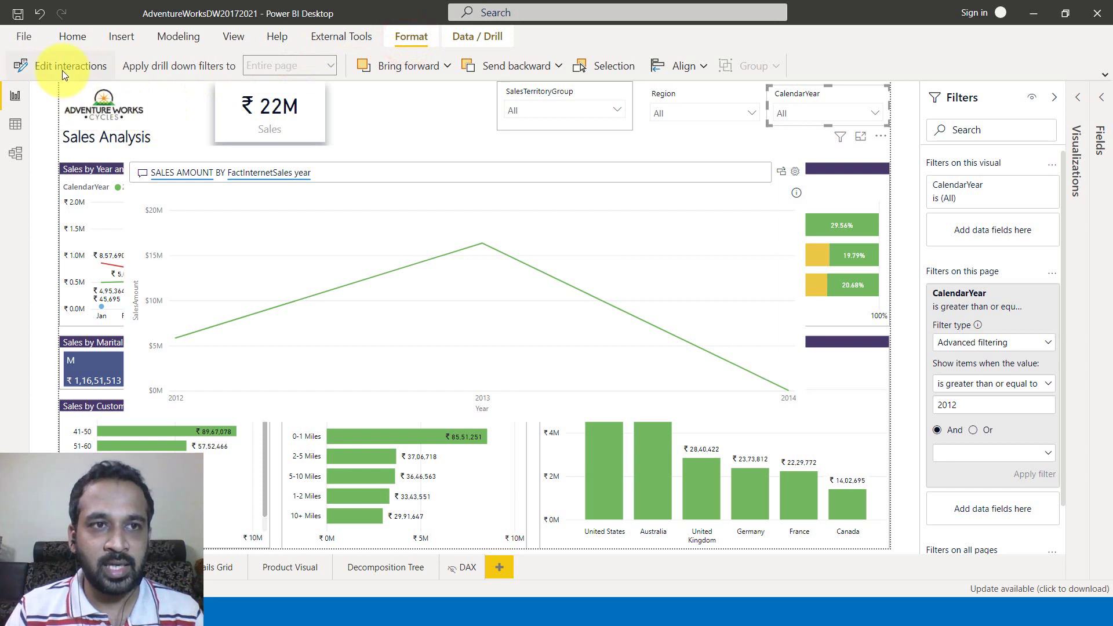
pyautogui.click(62, 70)
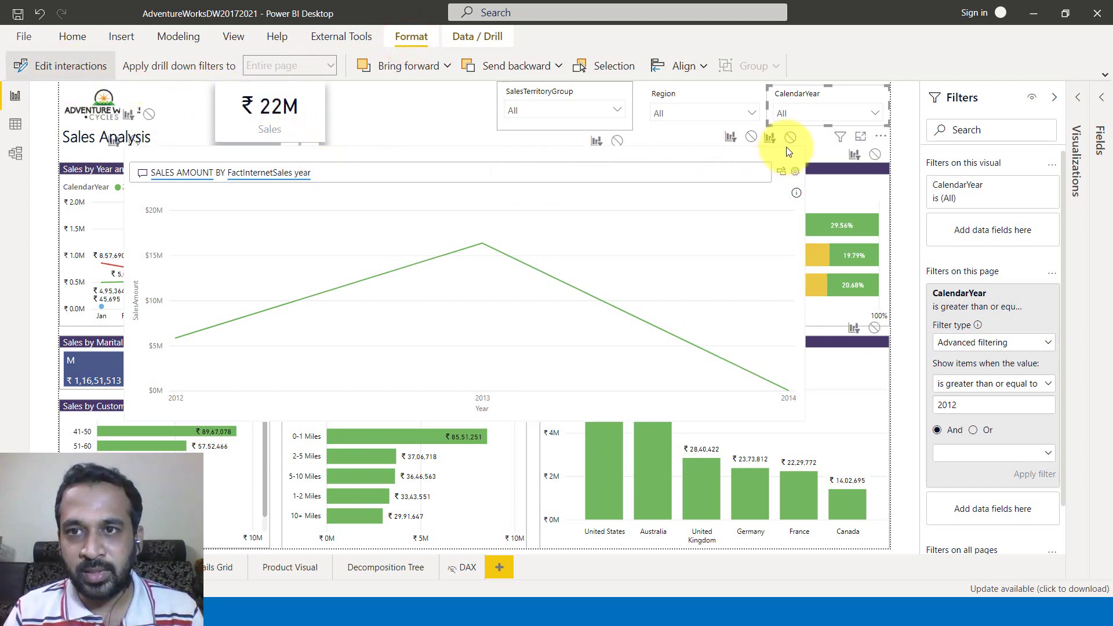
pyautogui.click(791, 139)
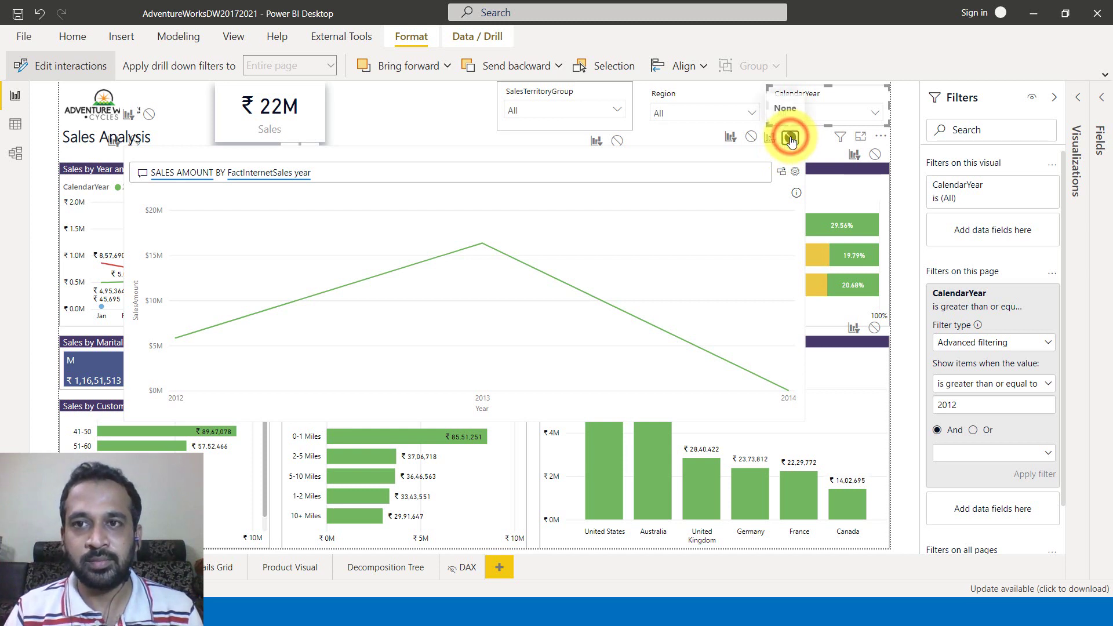
# - Test the year slicer with 2013, restore its filtering of the Q&A chart, and try 2012 and 2013
pyautogui.click(874, 112)
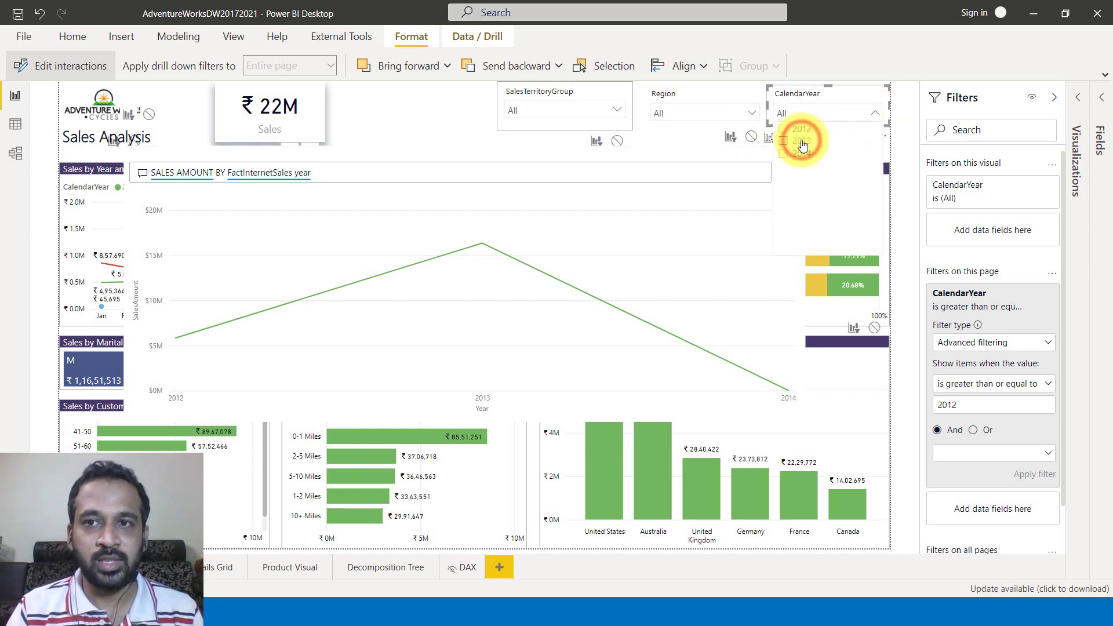
pyautogui.click(802, 143)
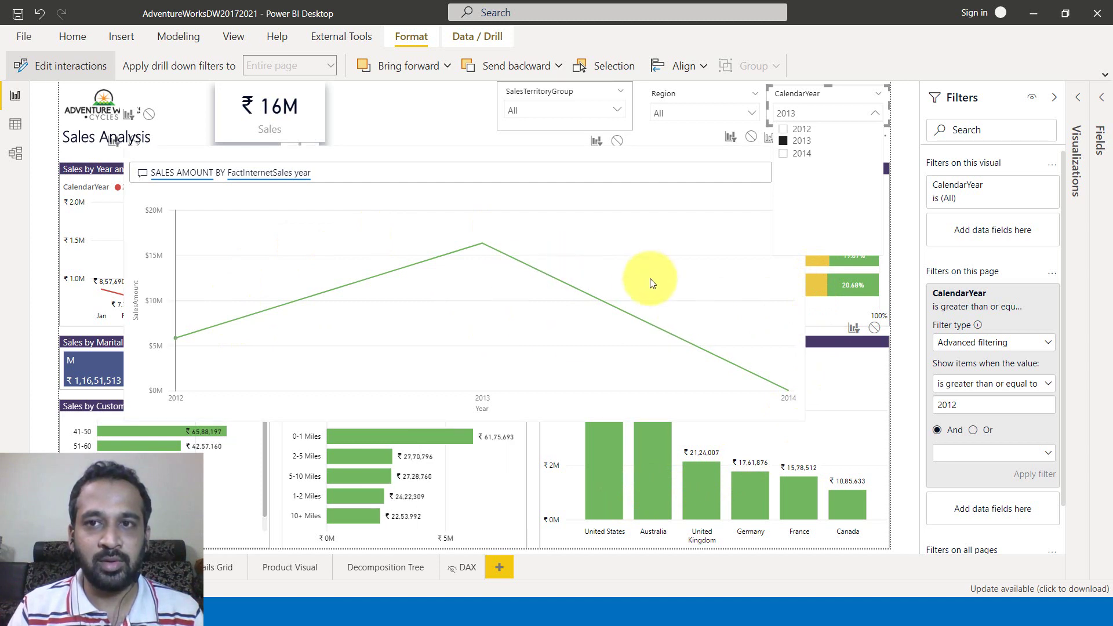
pyautogui.click(823, 94)
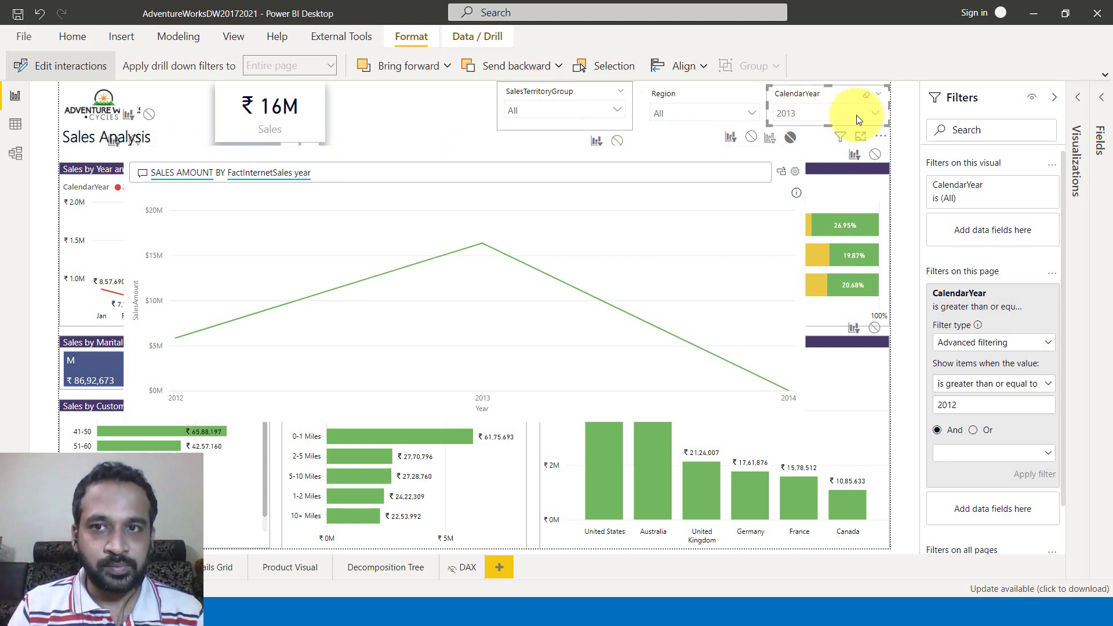
pyautogui.click(770, 137)
pyautogui.click(875, 112)
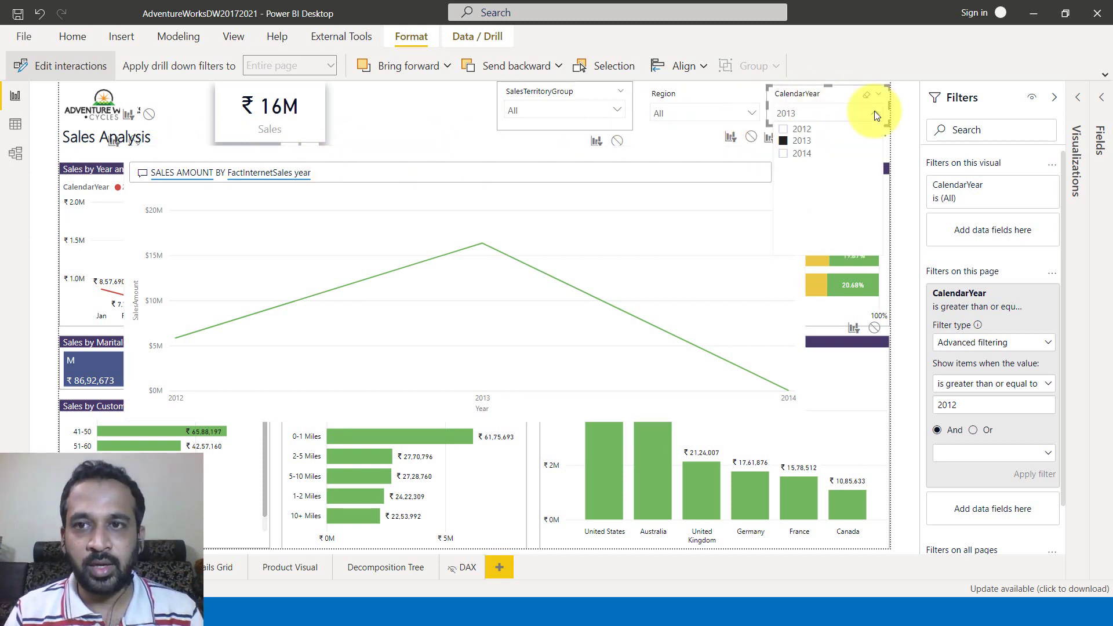
pyautogui.click(790, 134)
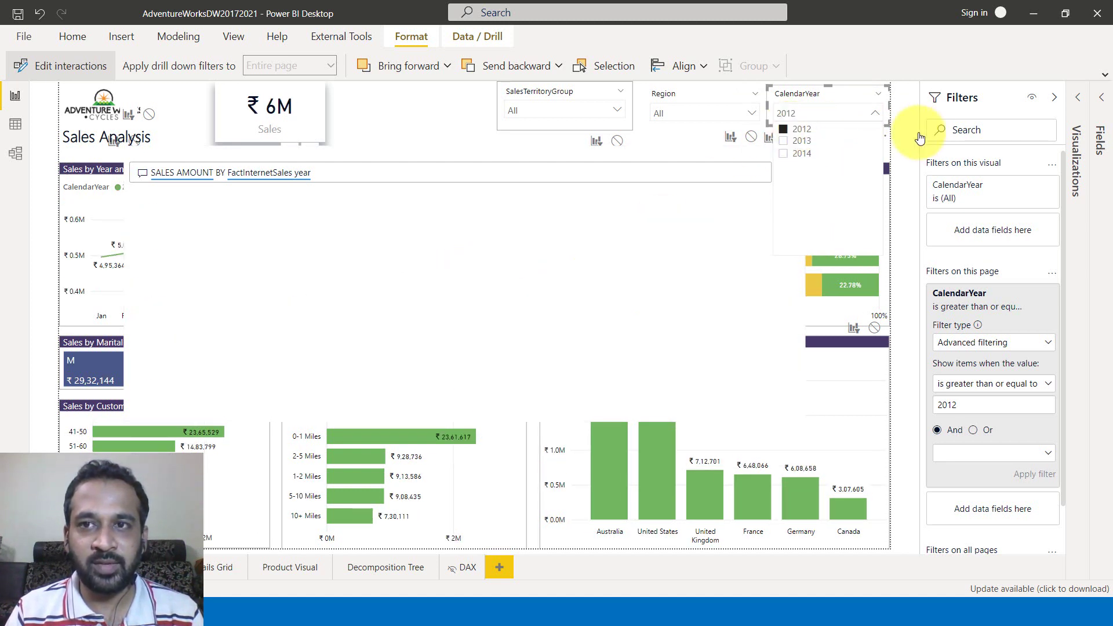
pyautogui.click(787, 141)
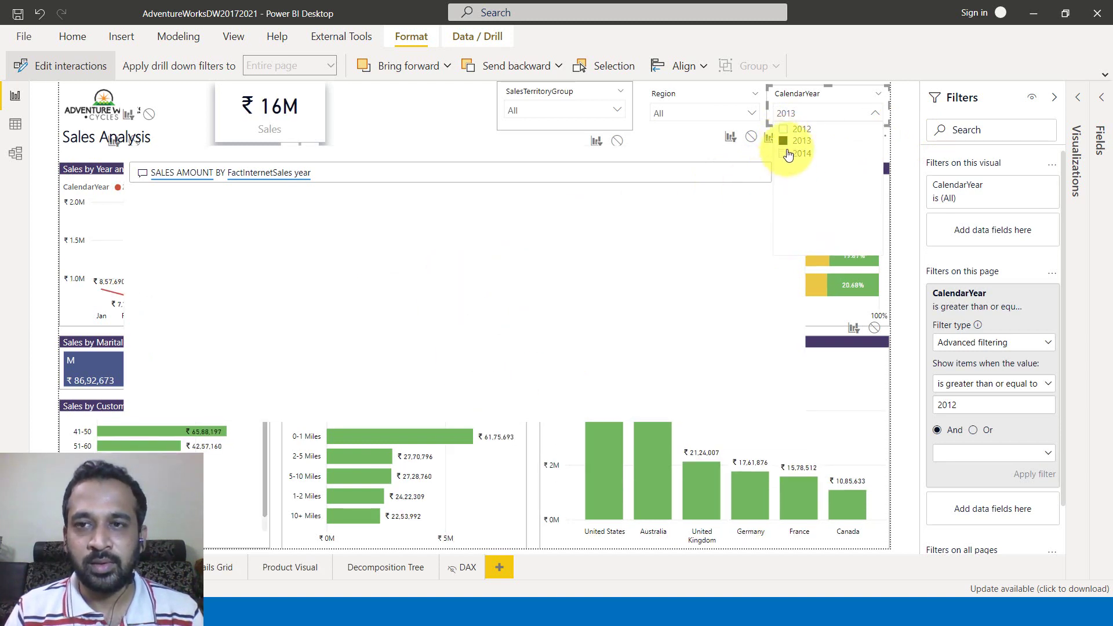
pyautogui.click(743, 154)
# - Set the Q&A chart's interaction back to None and leave the year slicer on 2012
pyautogui.click(794, 137)
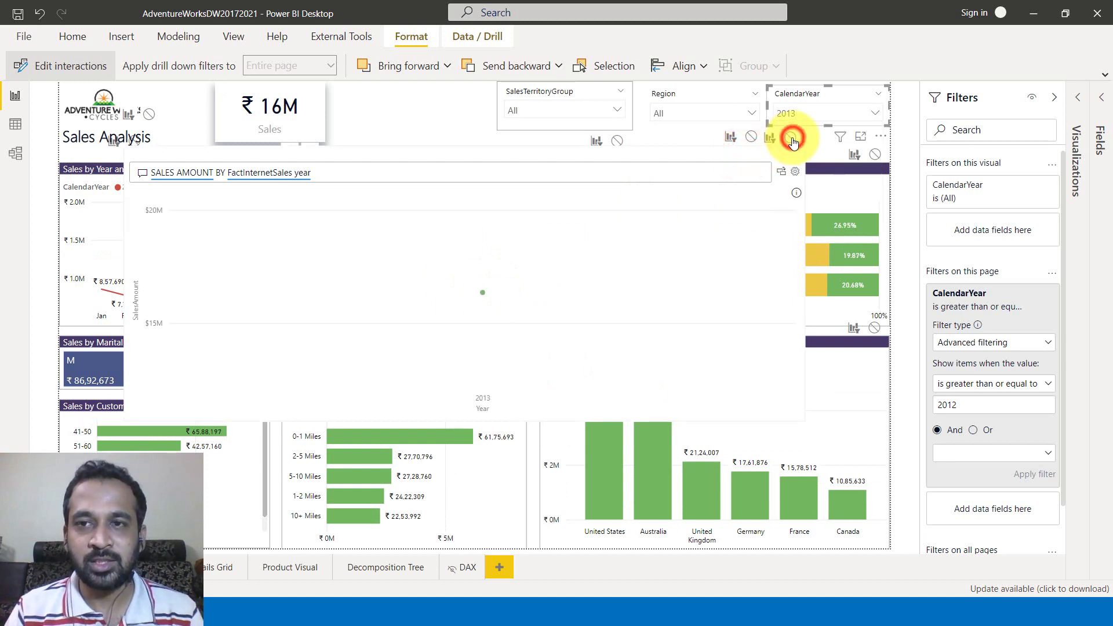
pyautogui.click(804, 92)
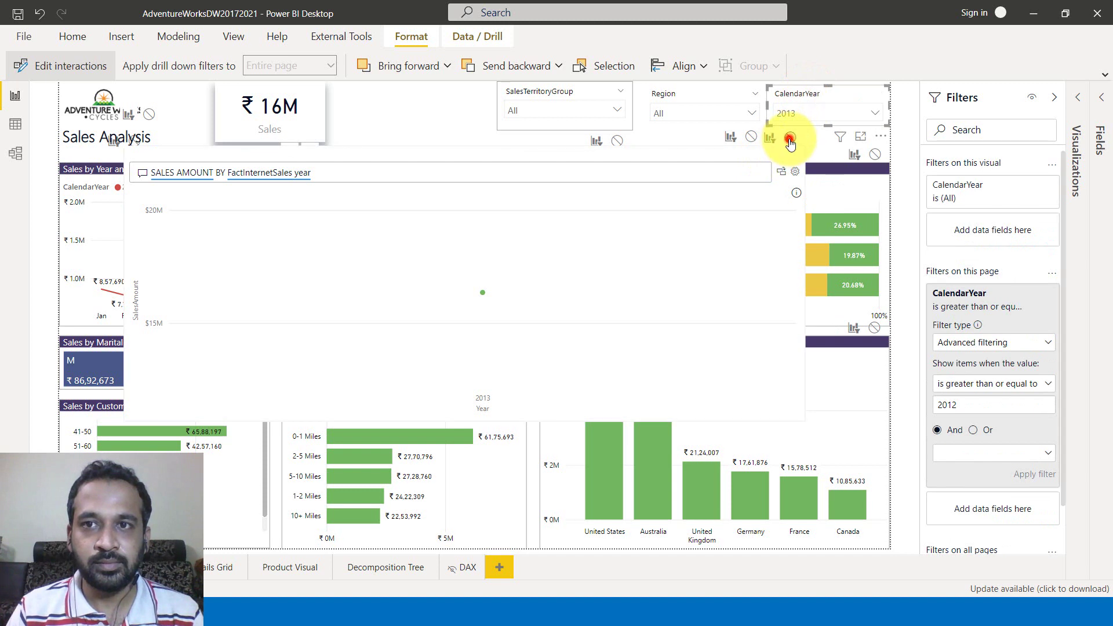
pyautogui.click(790, 138)
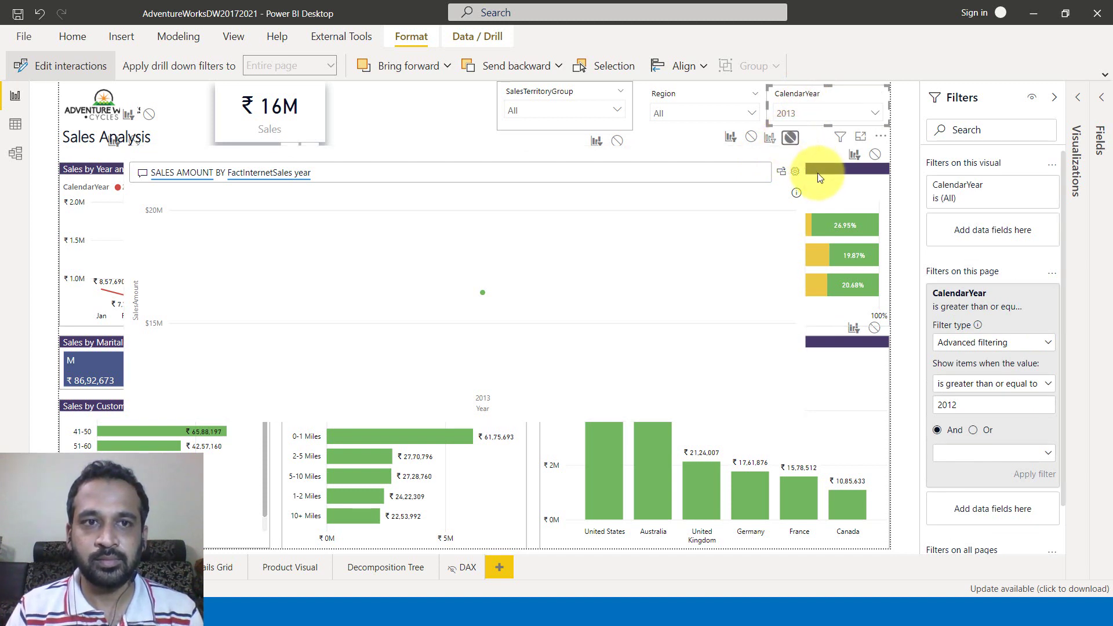
pyautogui.click(863, 116)
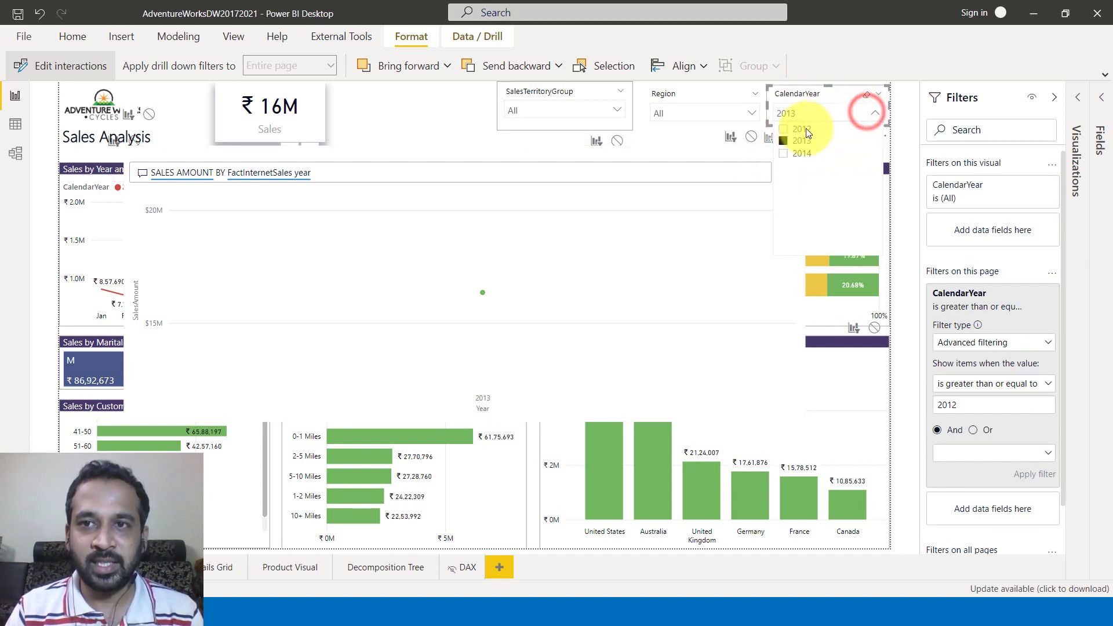
pyautogui.click(784, 130)
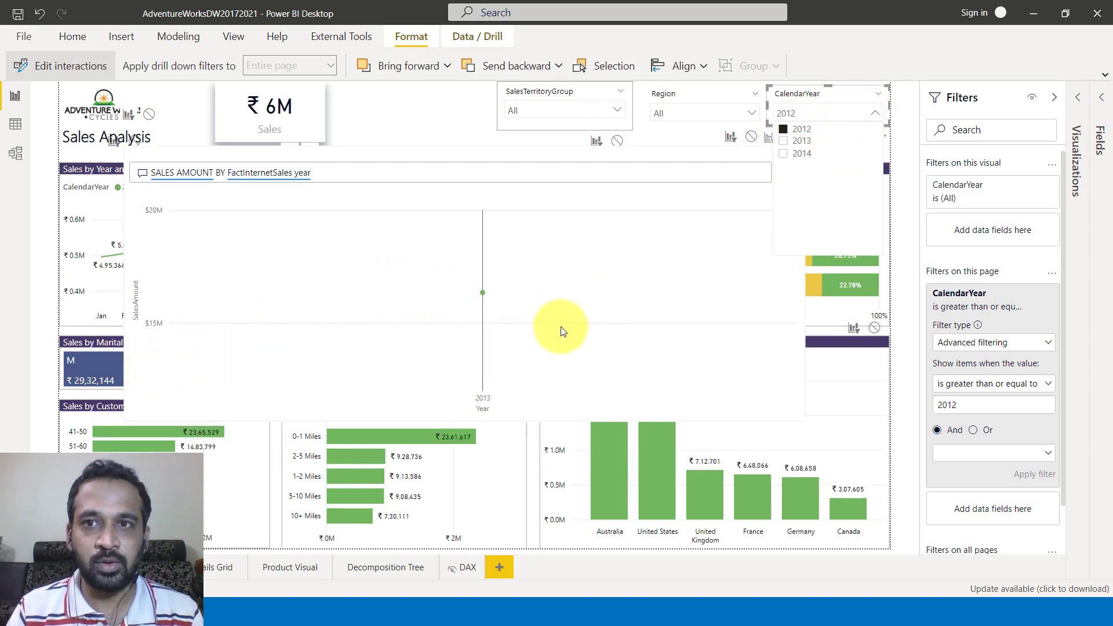
pyautogui.click(524, 152)
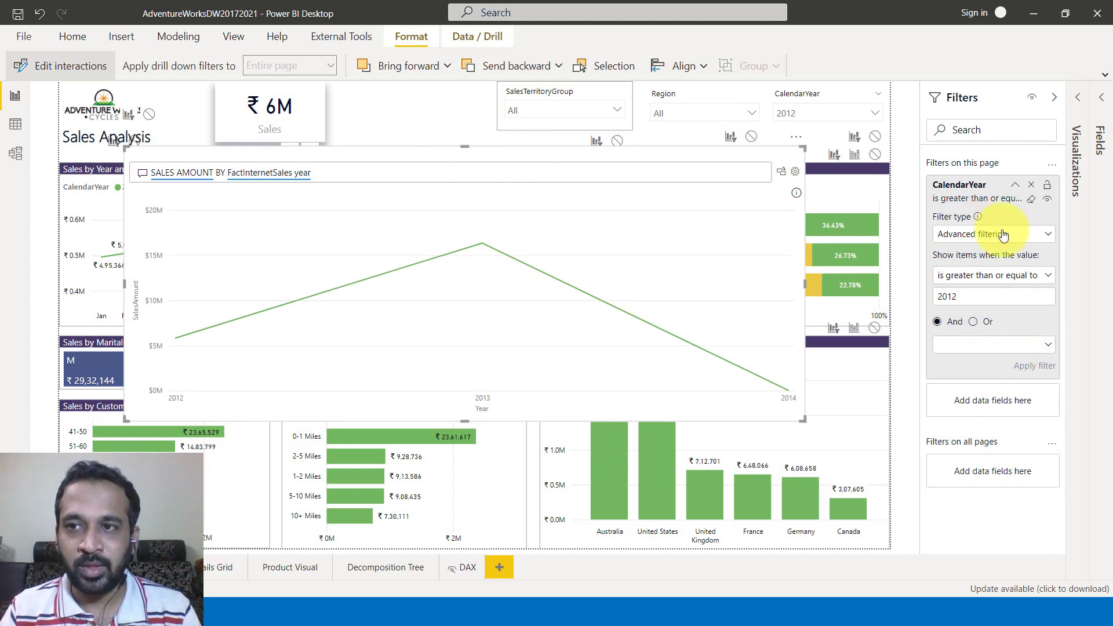
# - Remove the CalendarYear 2012-or-later page filter and confirm the slicer lists 2005–2014
pyautogui.click(1031, 200)
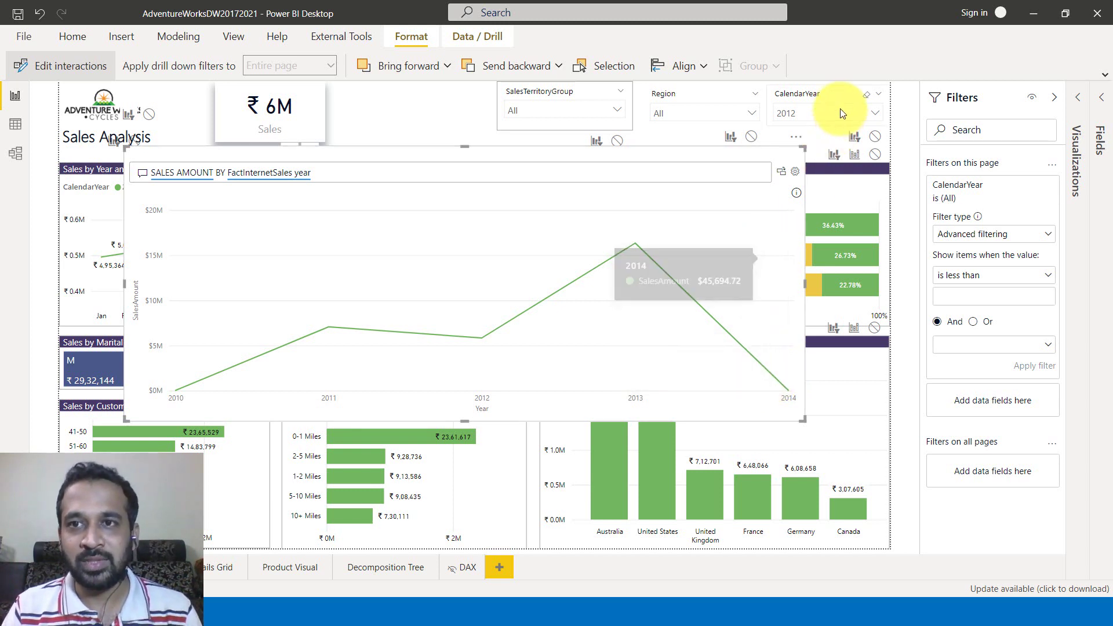
pyautogui.click(874, 114)
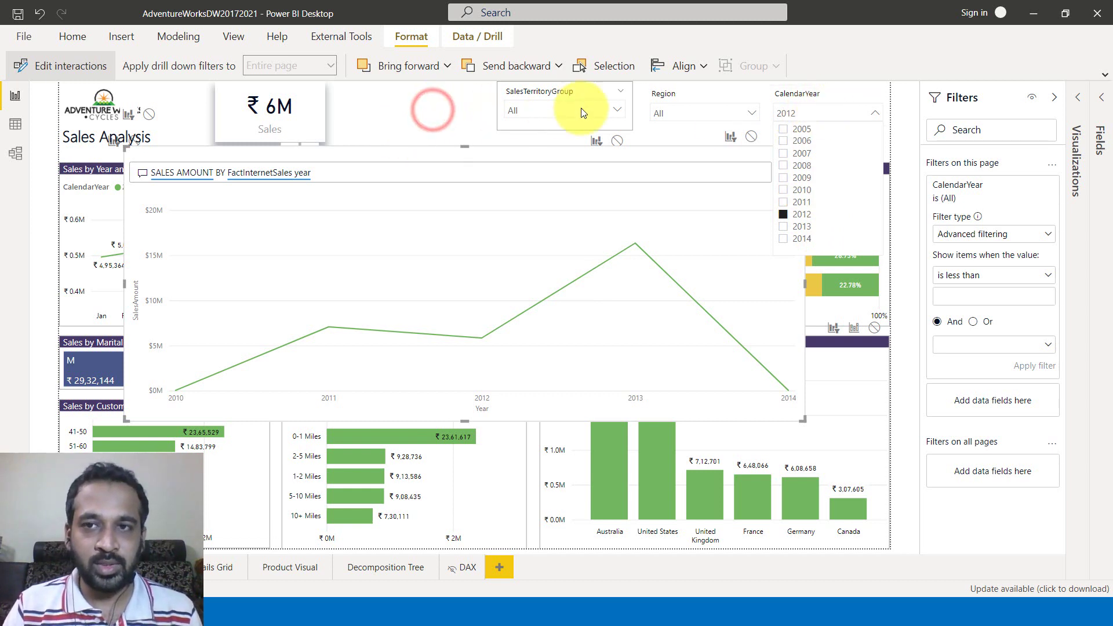
# - Paste a copy of the CalendarYear slicer left of the SalesTerritoryGroup slicer, showing 2012
pyautogui.click(826, 94)
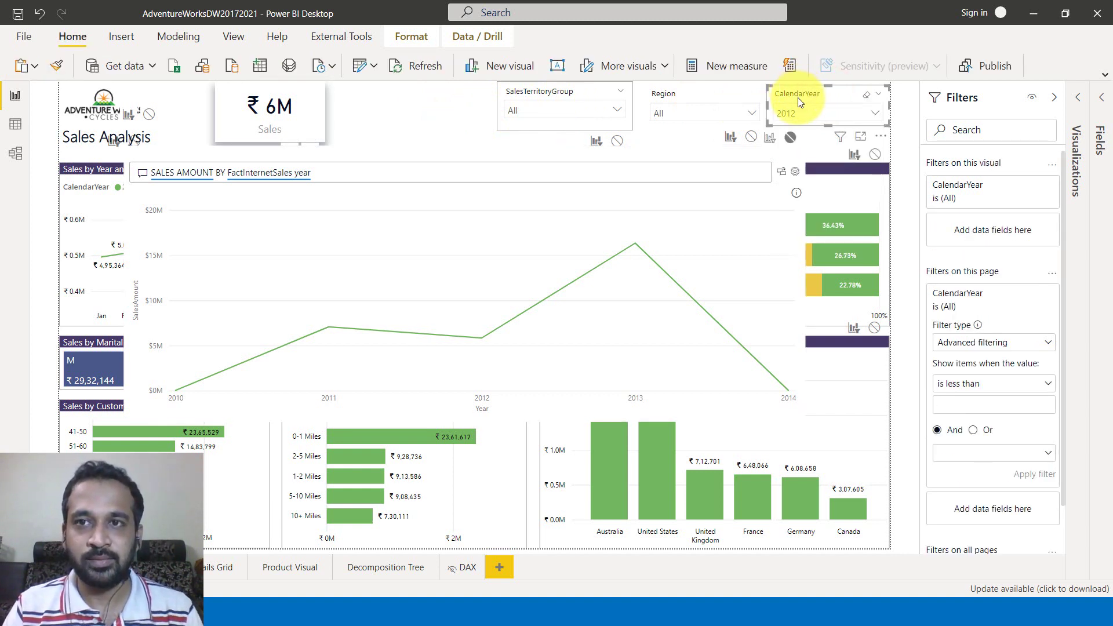
pyautogui.click(805, 95)
pyautogui.hotkey('ctrl', 'v')
pyautogui.moveTo(396, 114); pyautogui.dragTo(394, 106)
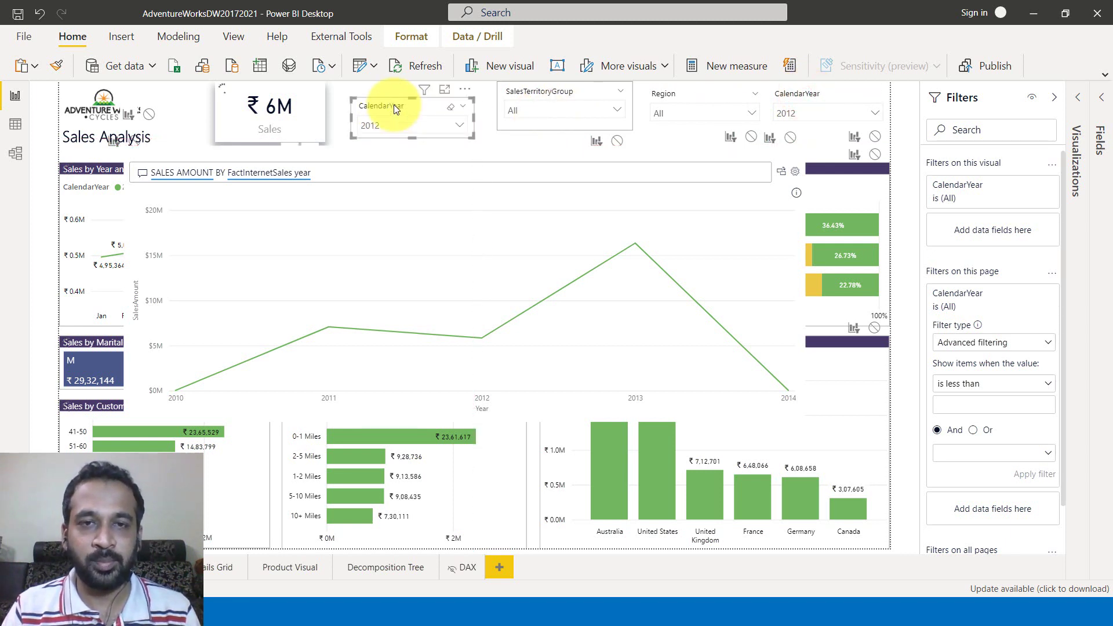
pyautogui.click(460, 126)
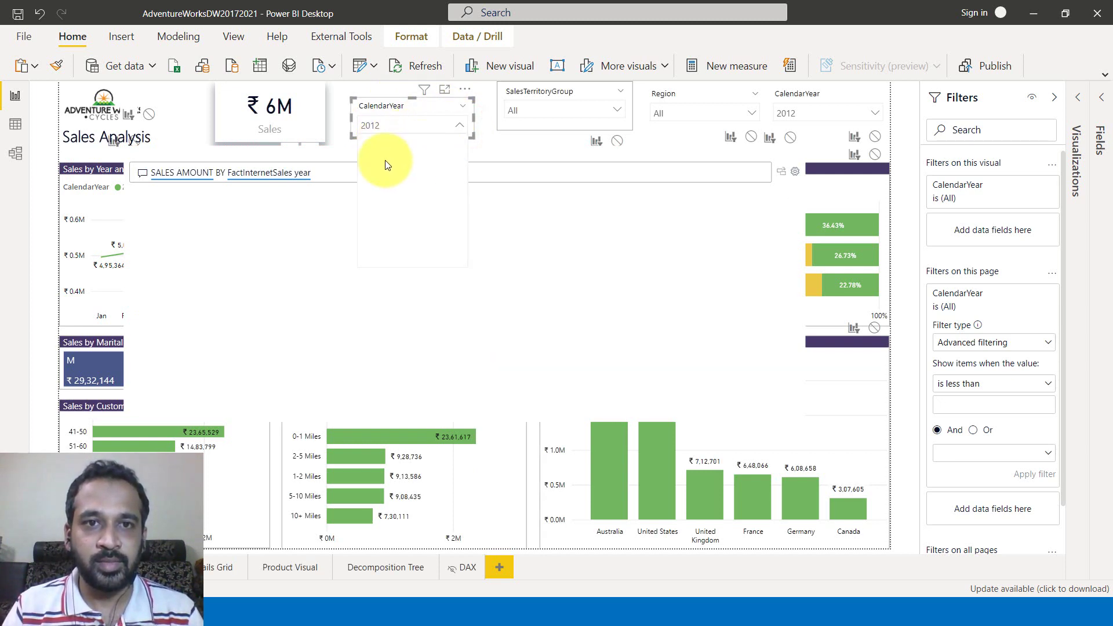
pyautogui.click(370, 141)
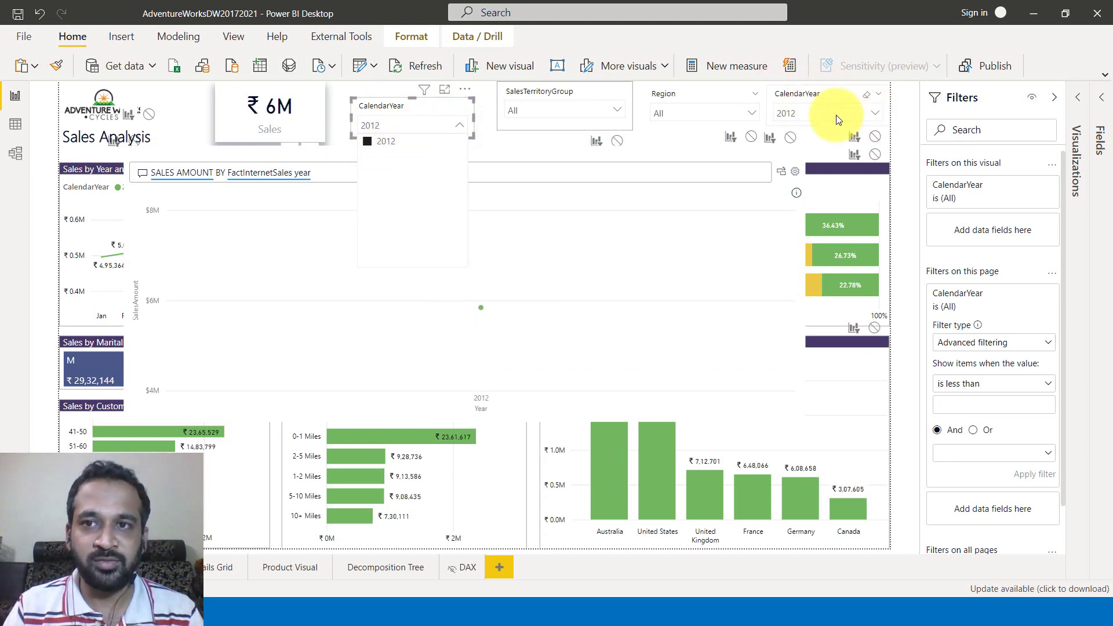
# - Set the original CalendarYear slicer's interaction with the copied slicer to None
pyautogui.click(801, 96)
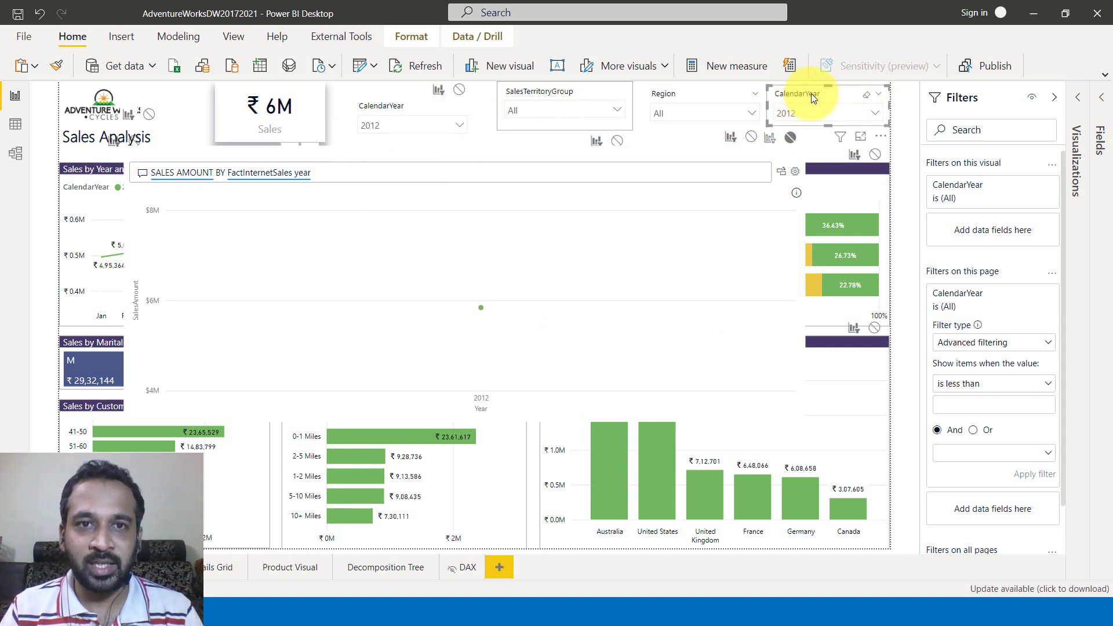
pyautogui.click(411, 38)
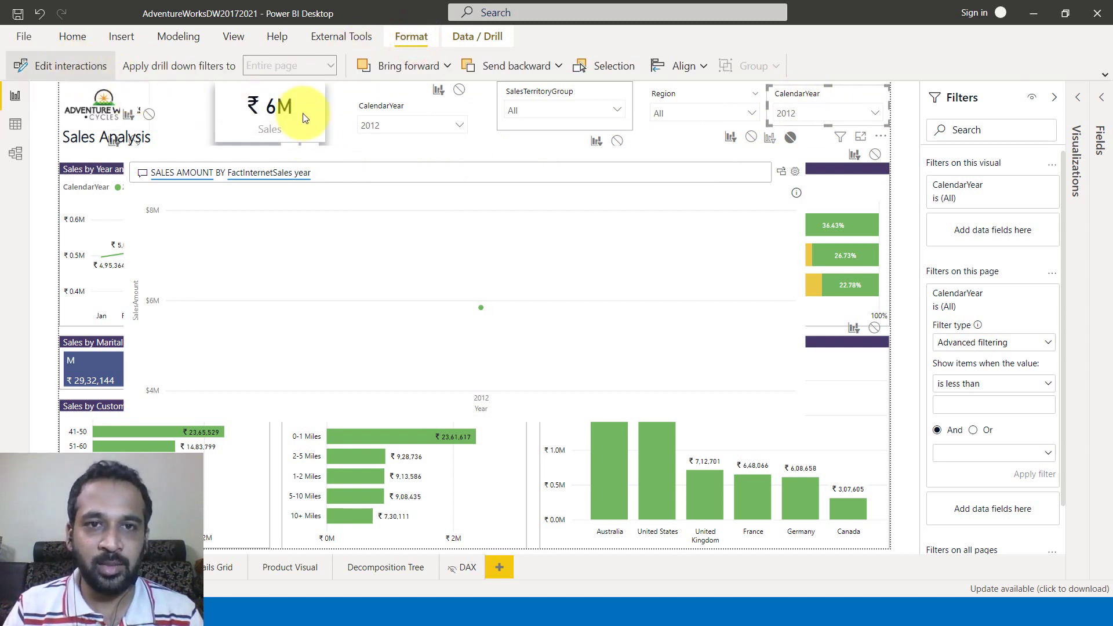
pyautogui.click(460, 91)
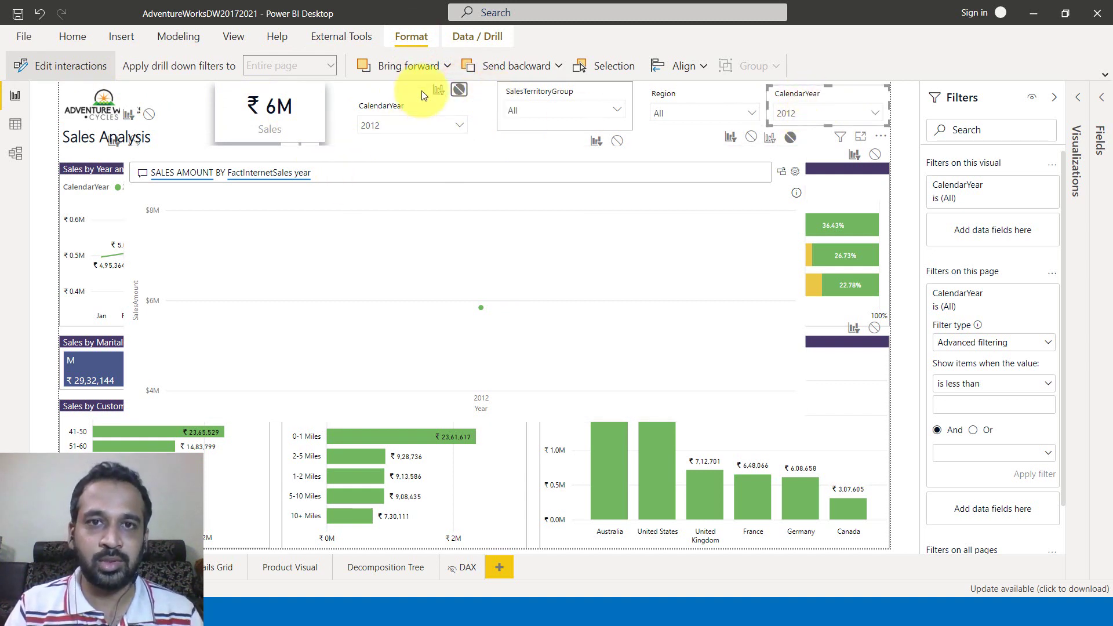
# - Add 2013 and 2014 to the 2012 selection in the first CalendarYear slicer
pyautogui.click(458, 128)
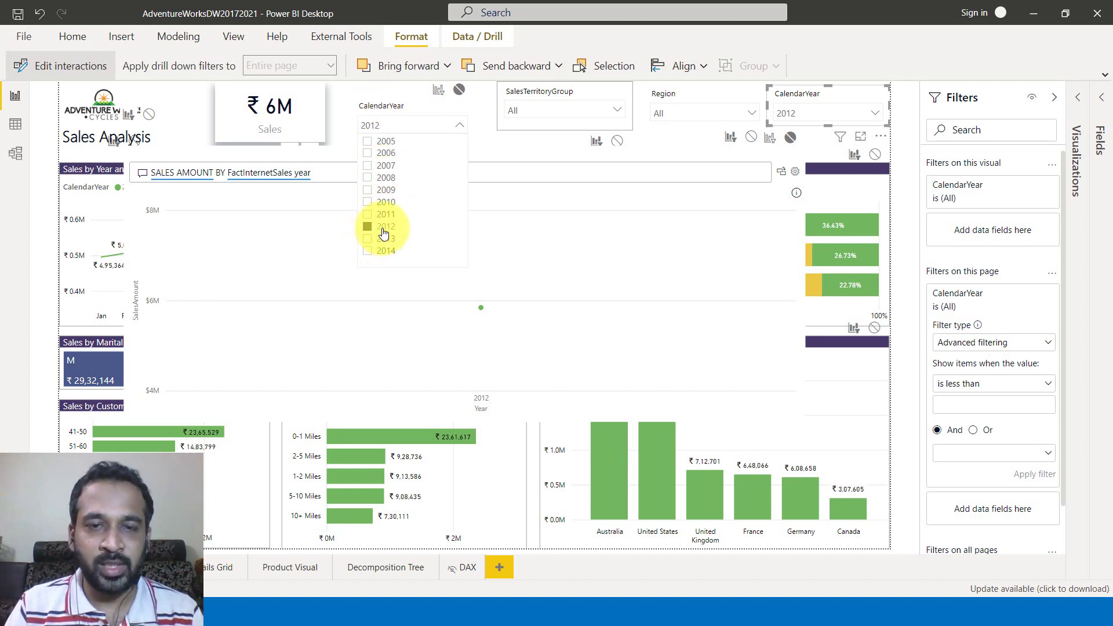
pyautogui.click(367, 239)
pyautogui.click(367, 253)
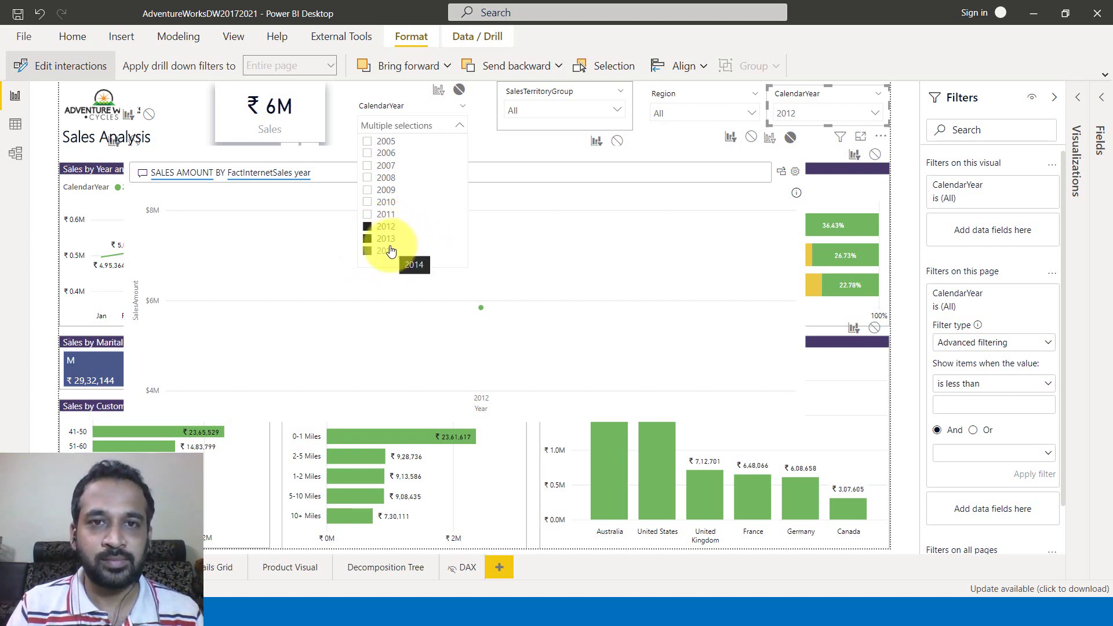
pyautogui.click(401, 103)
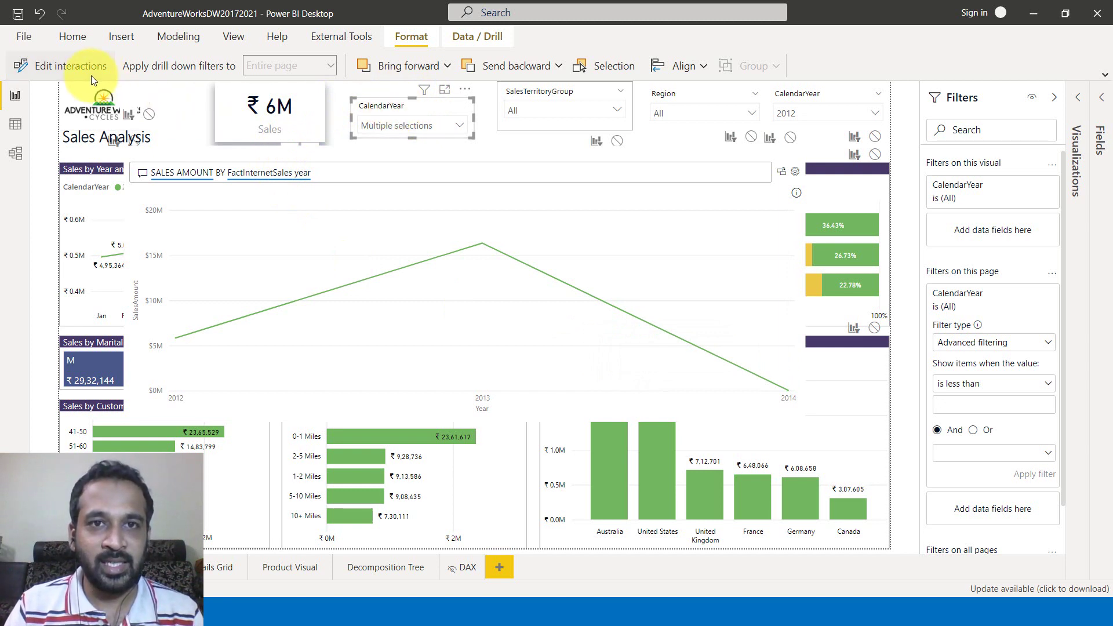
# - Set this slicer's interaction with the Q&A chart to None and turn off Edit interactions
pyautogui.click(789, 139)
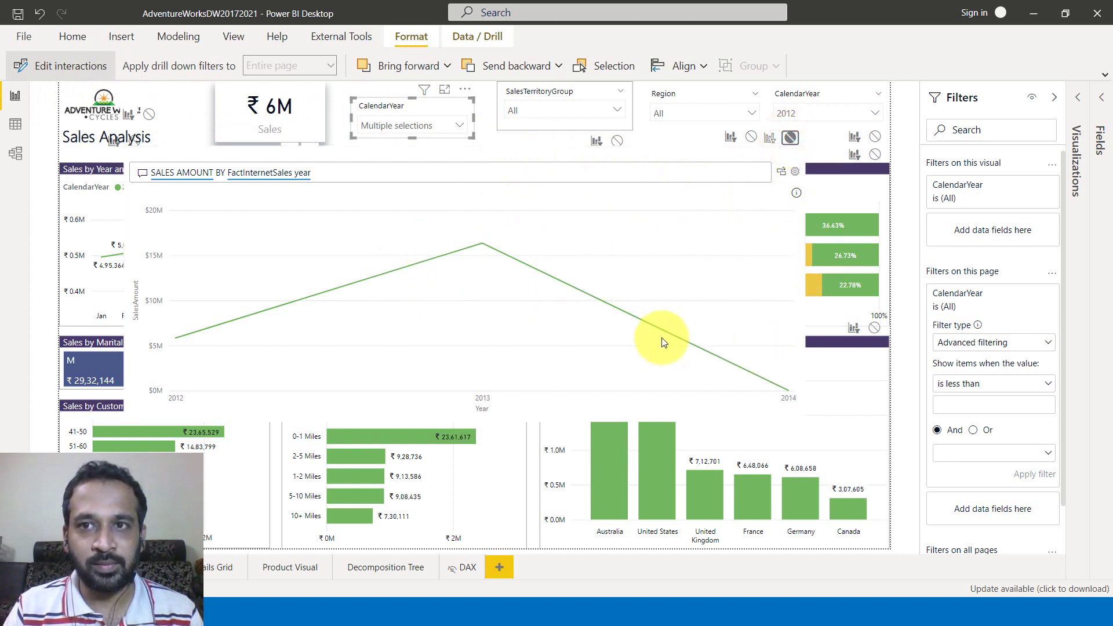
pyautogui.moveTo(661, 335)
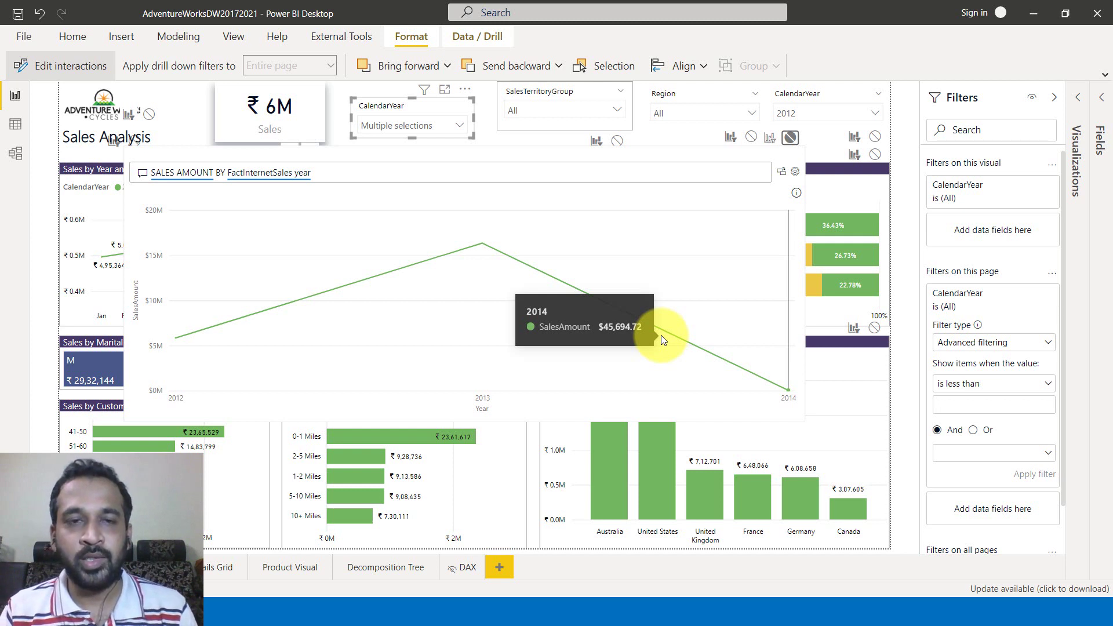
pyautogui.click(92, 68)
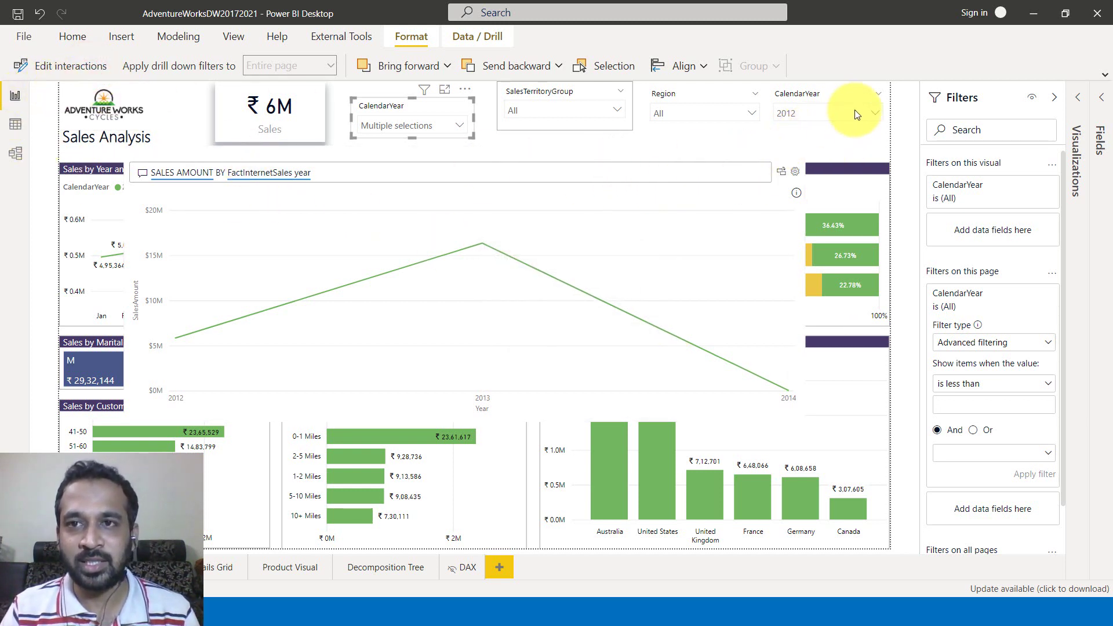
# - Check the other CalendarYear slicer's years, then select the multi-year slicer and show the View options
pyautogui.click(874, 112)
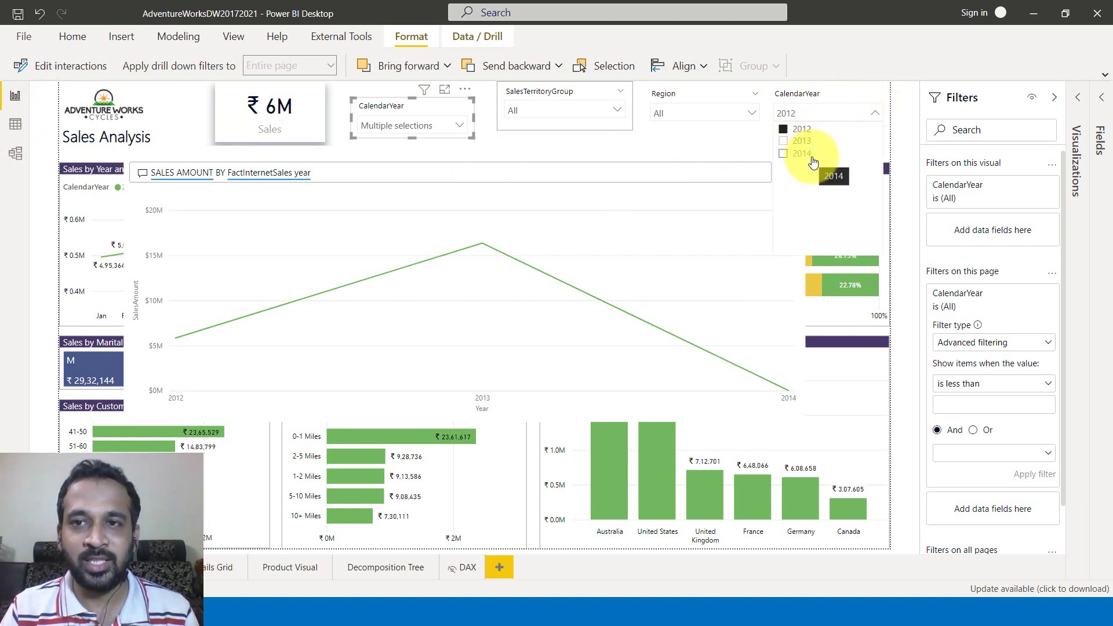
pyautogui.click(652, 134)
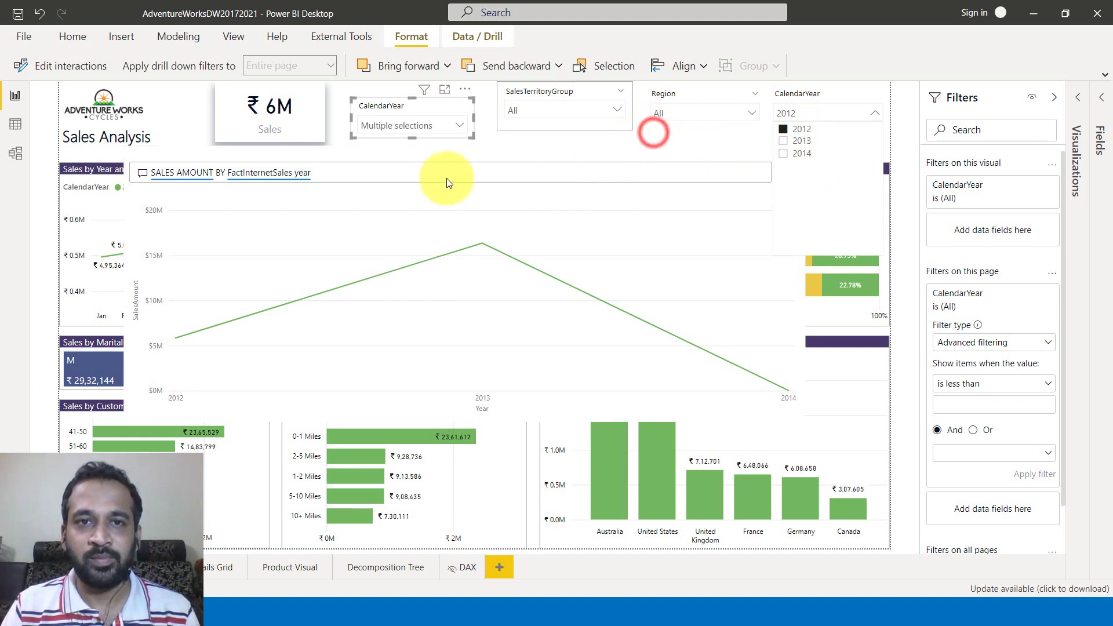
pyautogui.click(419, 107)
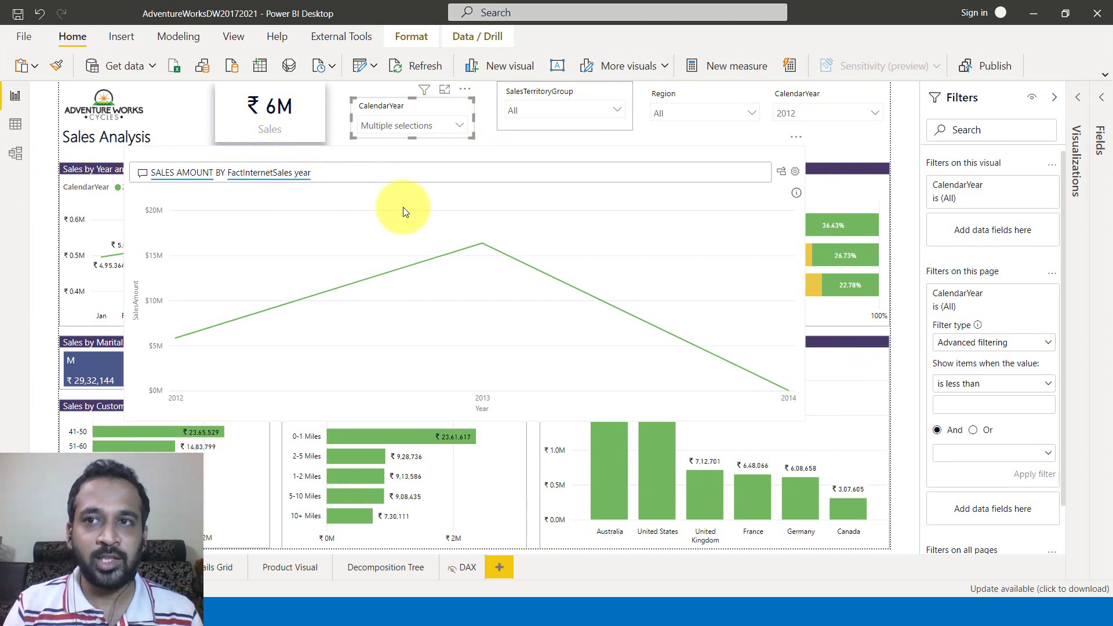
pyautogui.click(237, 46)
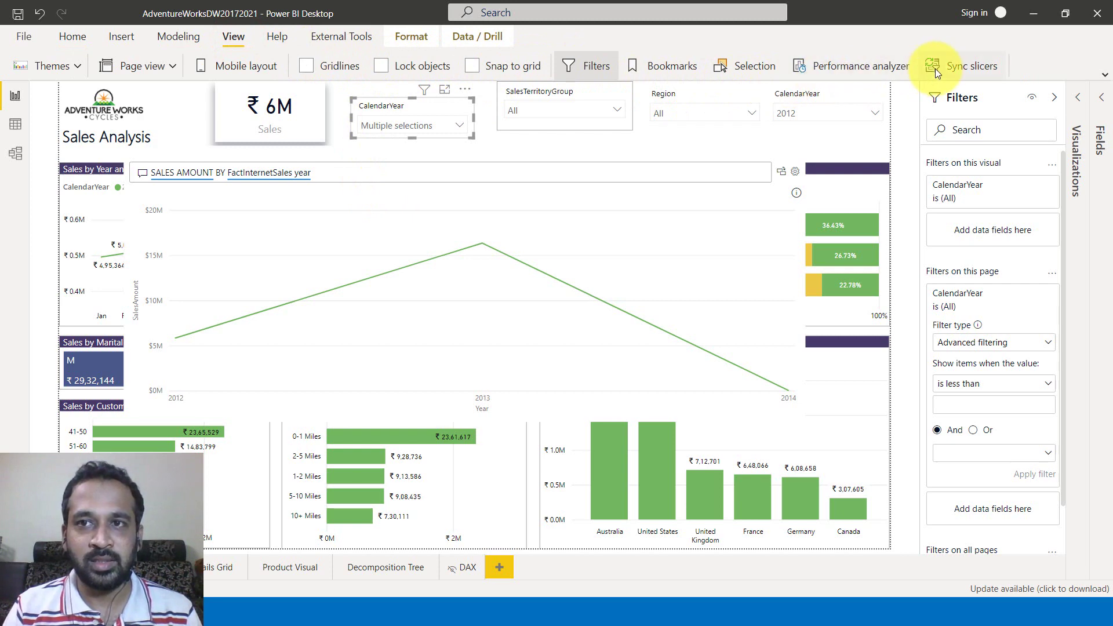
# - Hide the multi-year CalendarYear slicer in the Selection pane so the Q&A chart spans 2010–2014
pyautogui.click(750, 71)
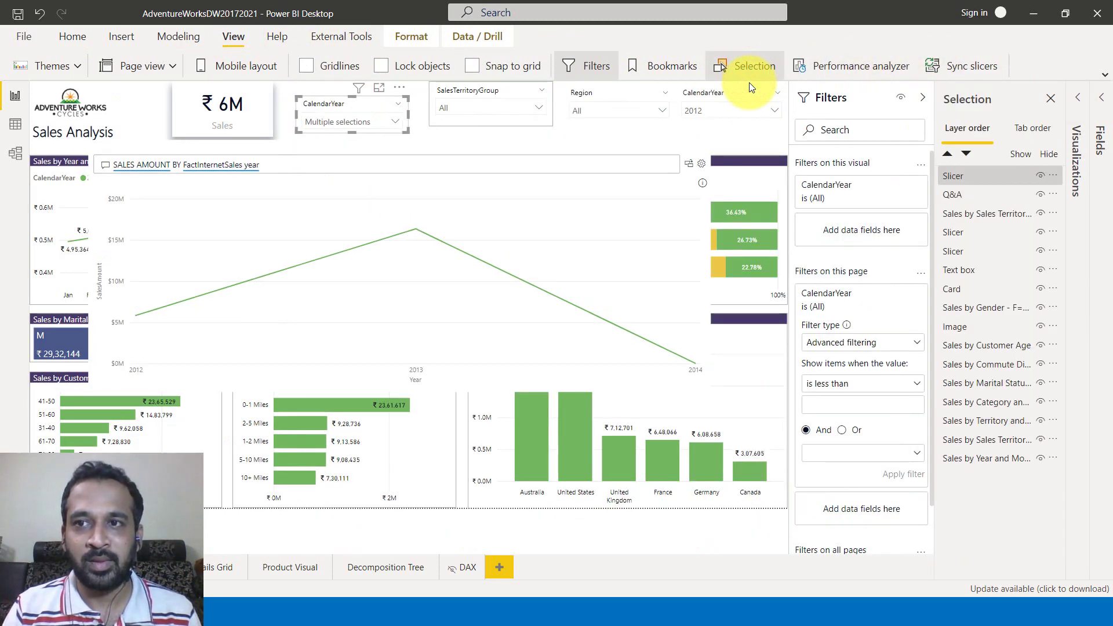
pyautogui.click(1040, 176)
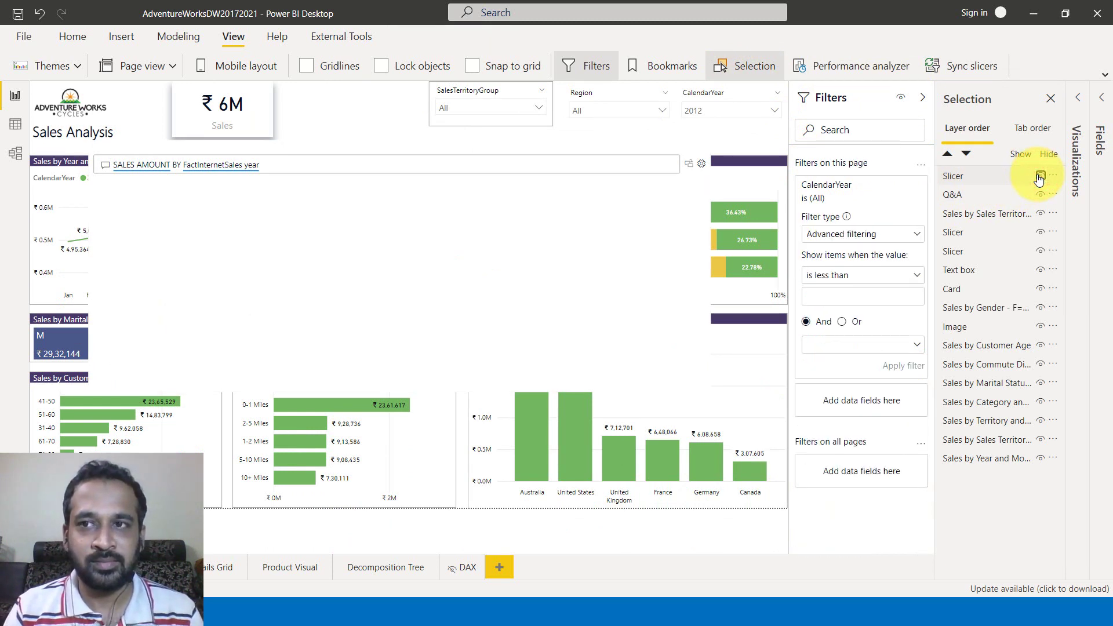
pyautogui.click(1000, 102)
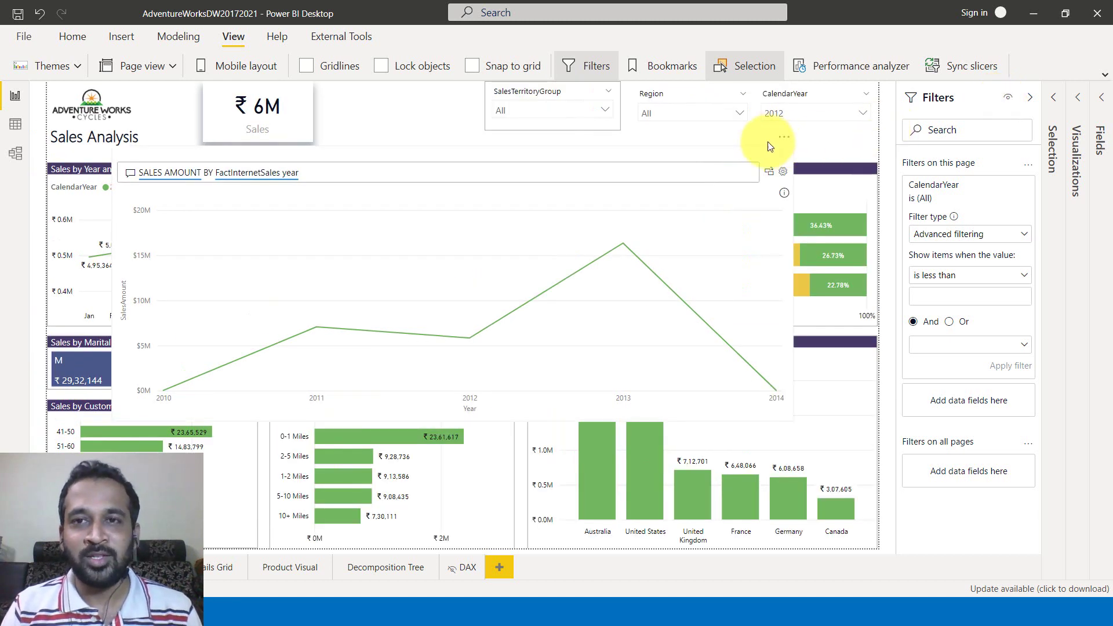
pyautogui.click(429, 139)
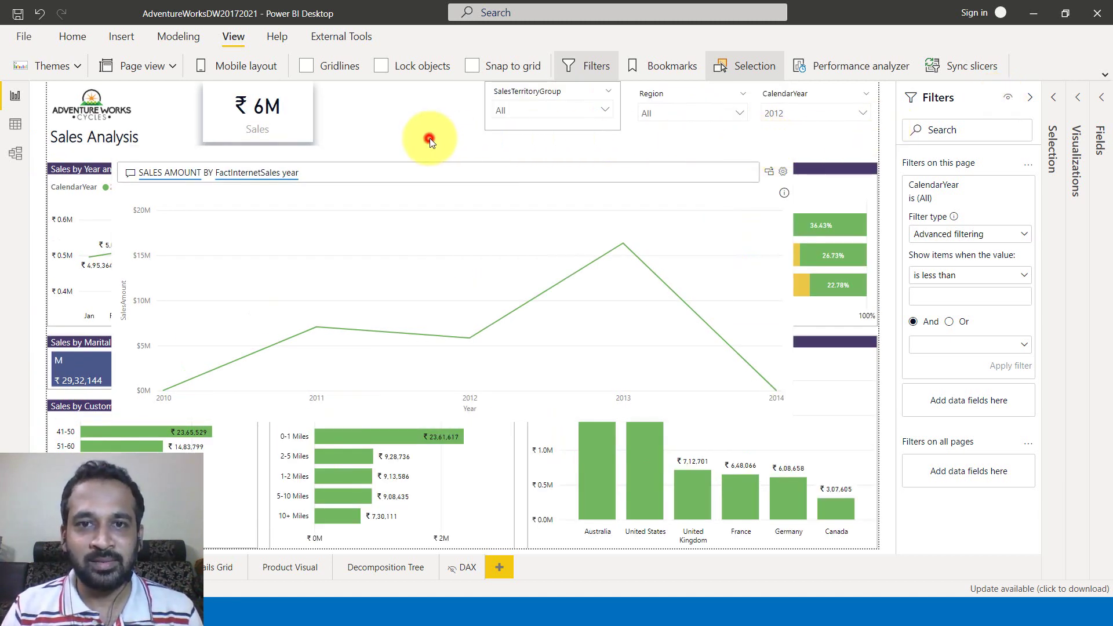
pyautogui.click(572, 152)
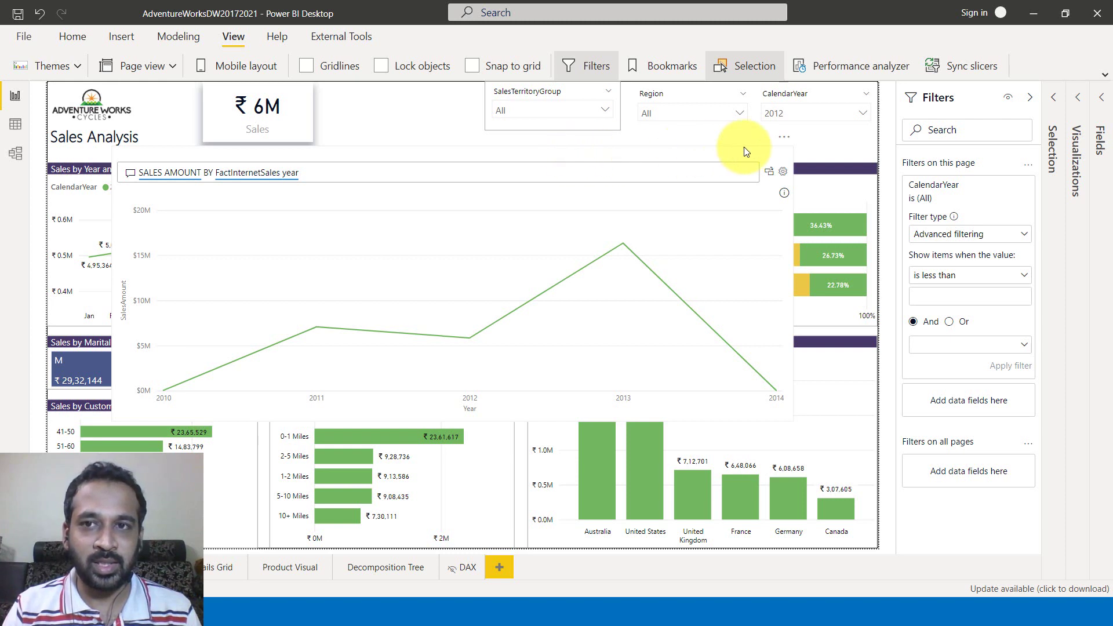
# - Change the CalendarYear slicer from 2012 to 2013, raising the Sales card to ₹16M
pyautogui.click(783, 145)
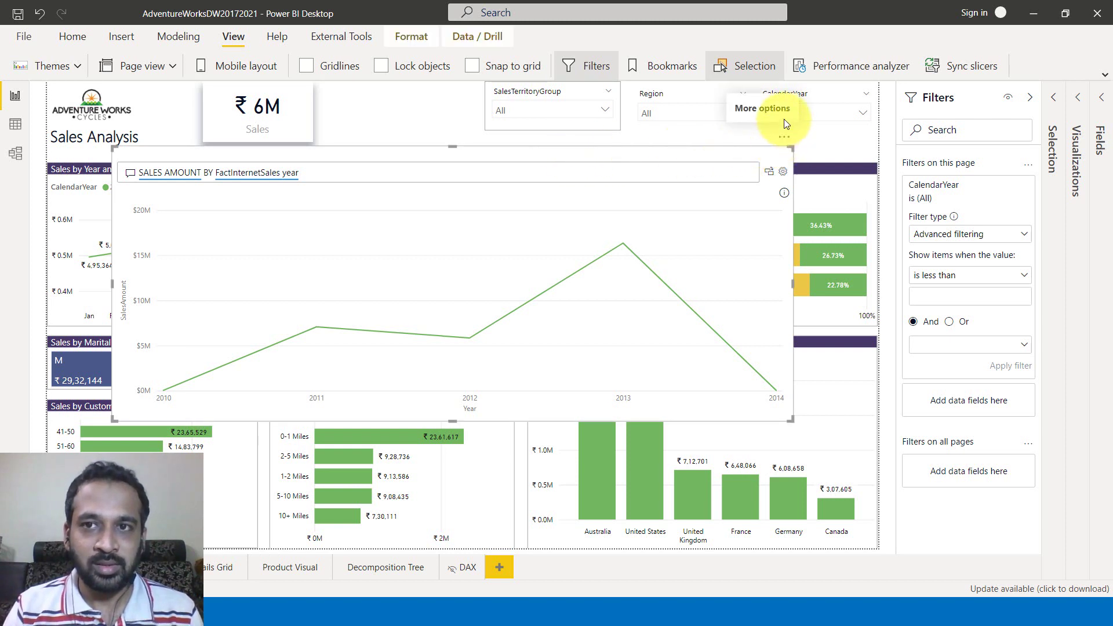
pyautogui.click(860, 111)
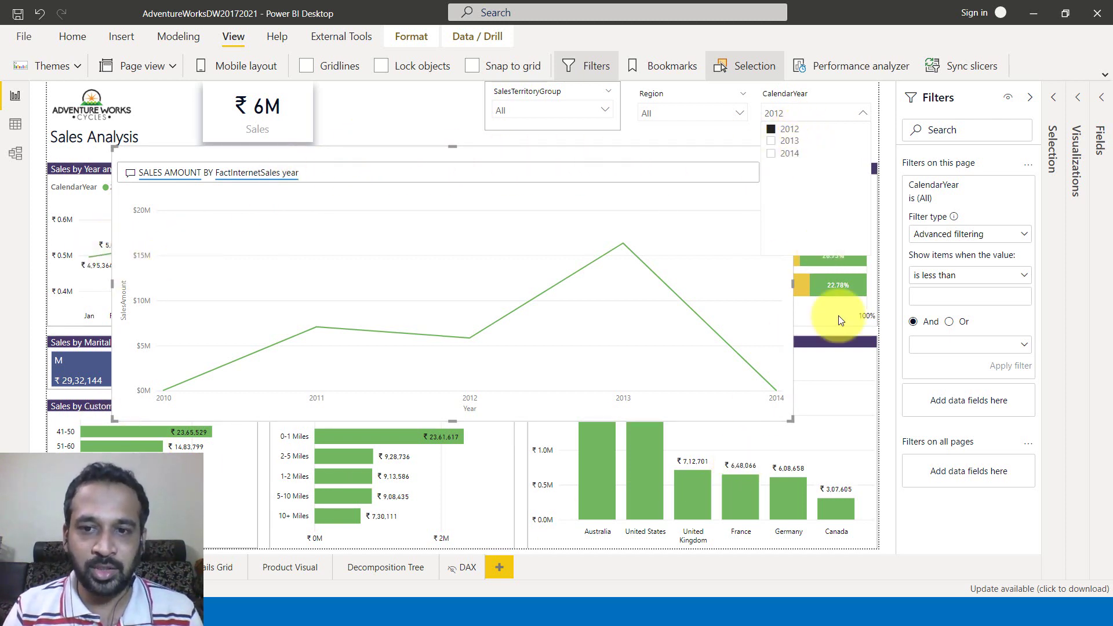
pyautogui.click(789, 132)
pyautogui.click(789, 141)
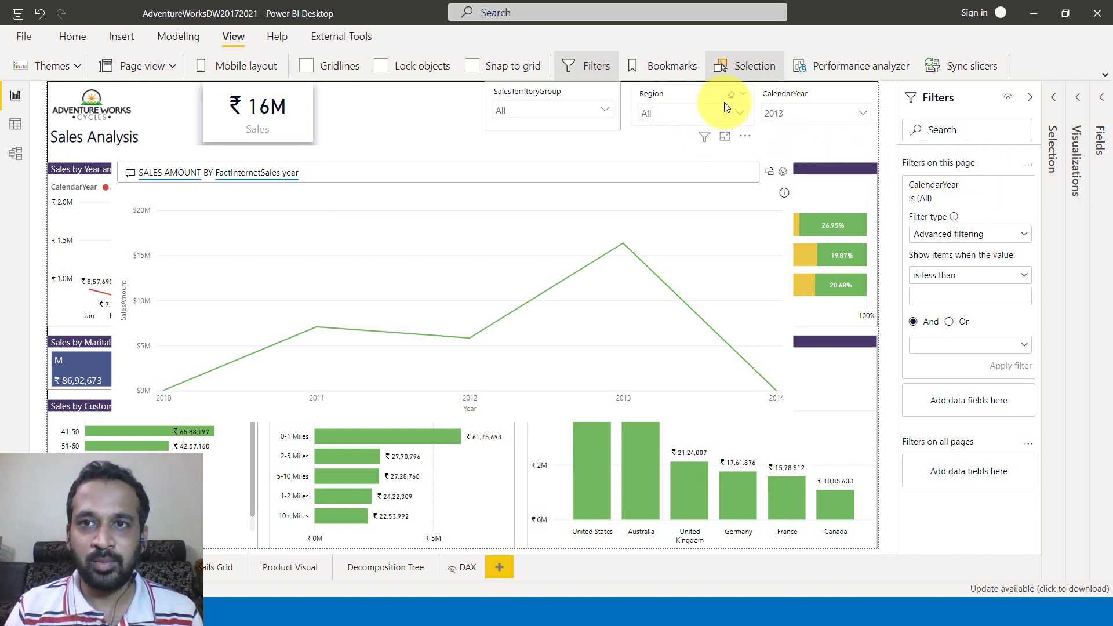
# - Unhide the multi-year CalendarYear slicer in the Selection pane and select it on the canvas
pyautogui.click(745, 67)
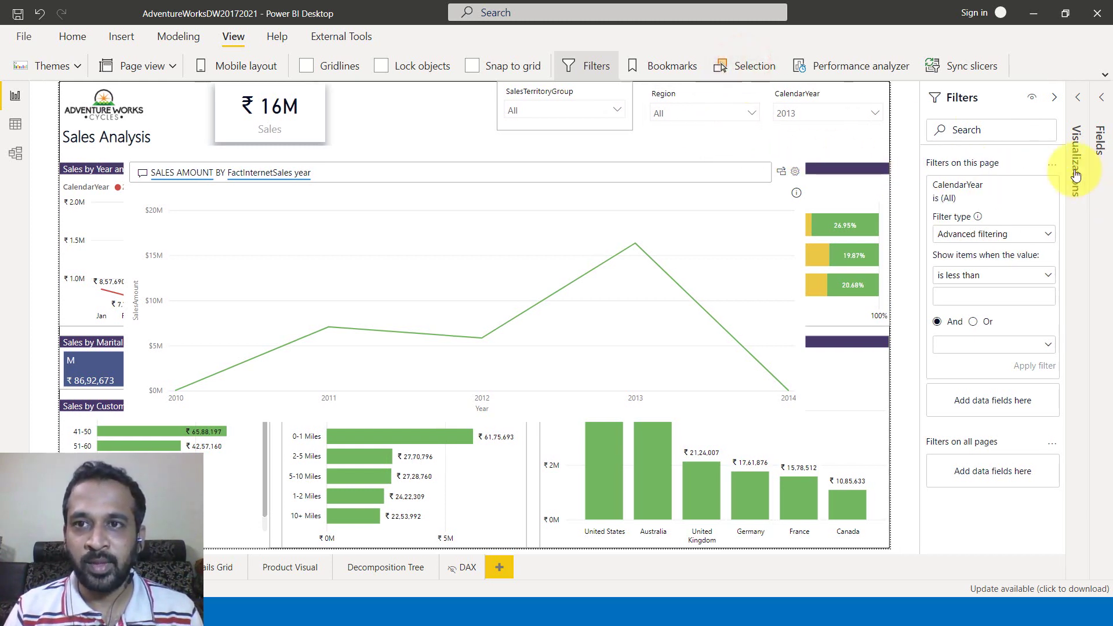
pyautogui.click(756, 74)
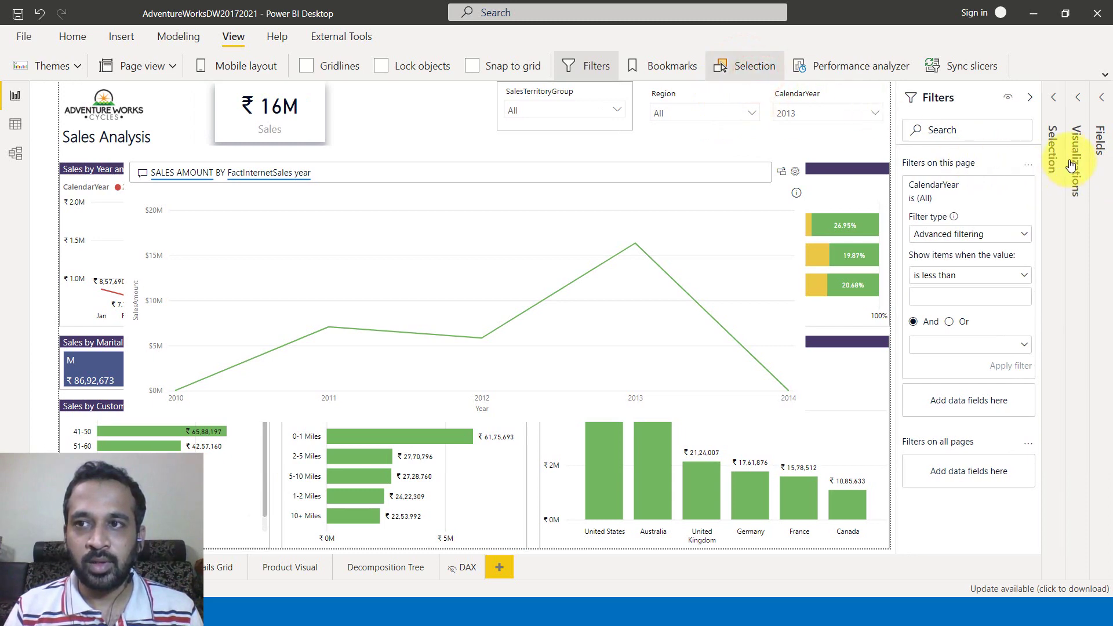
pyautogui.click(1049, 154)
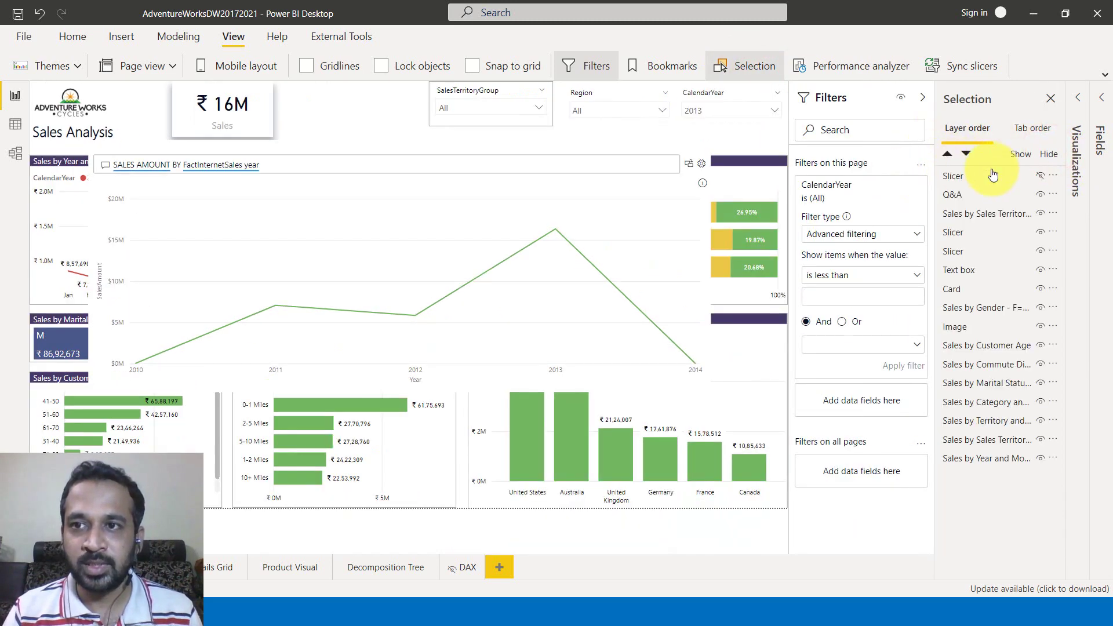
pyautogui.click(1041, 176)
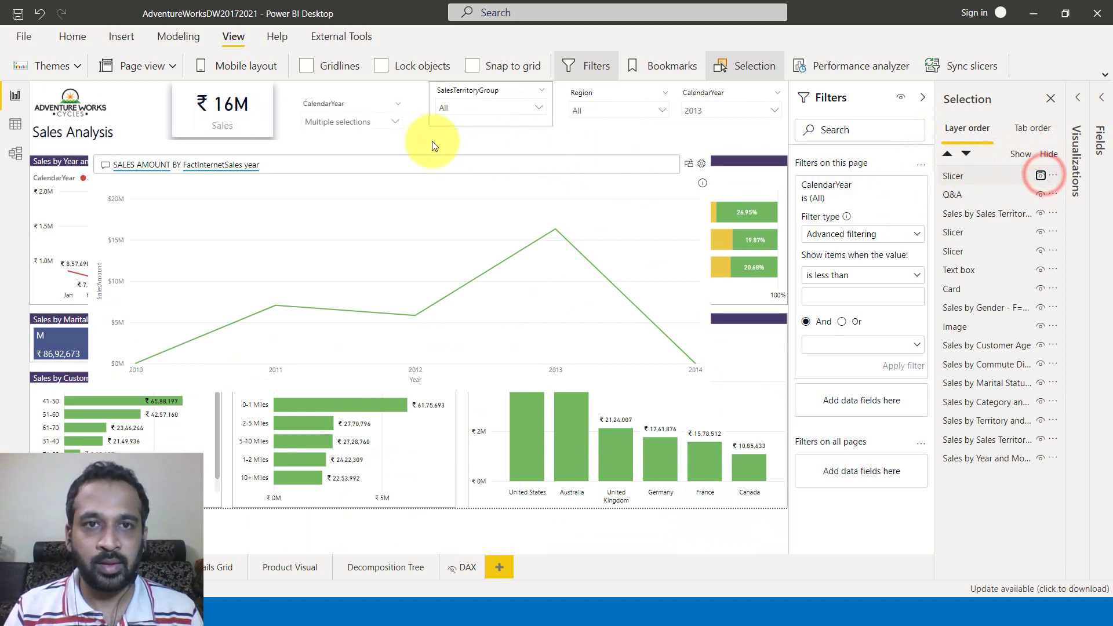
pyautogui.click(342, 103)
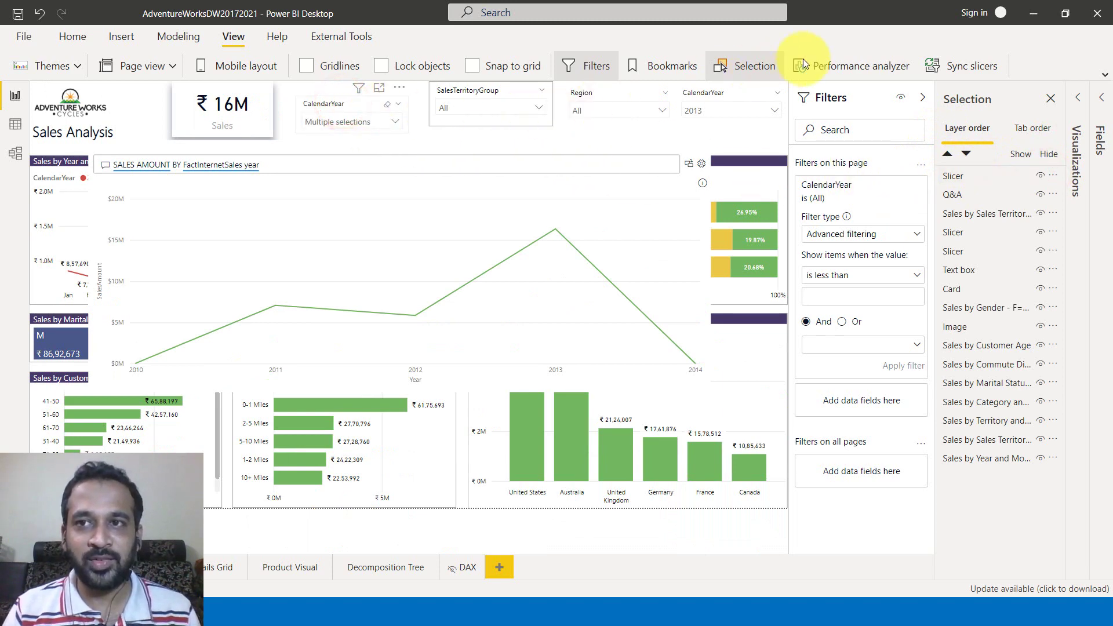
# - Sync the year slicer to Childrens, Details Grid, Product Visual and Decomposition Tree, then hide it
pyautogui.click(949, 60)
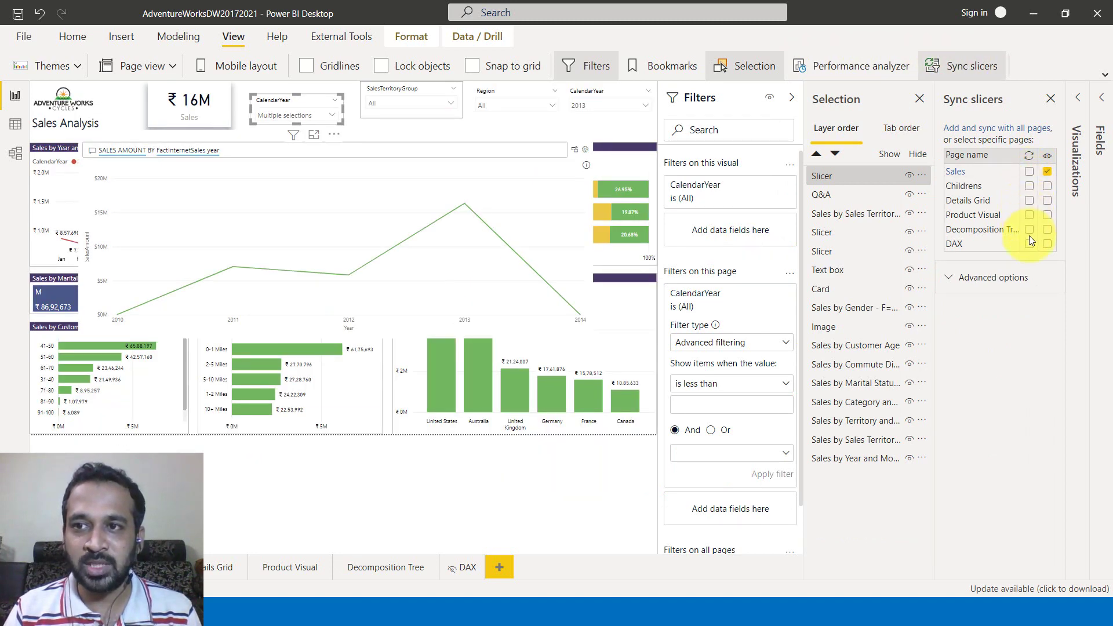
pyautogui.click(1028, 186)
pyautogui.click(1028, 200)
pyautogui.click(1028, 215)
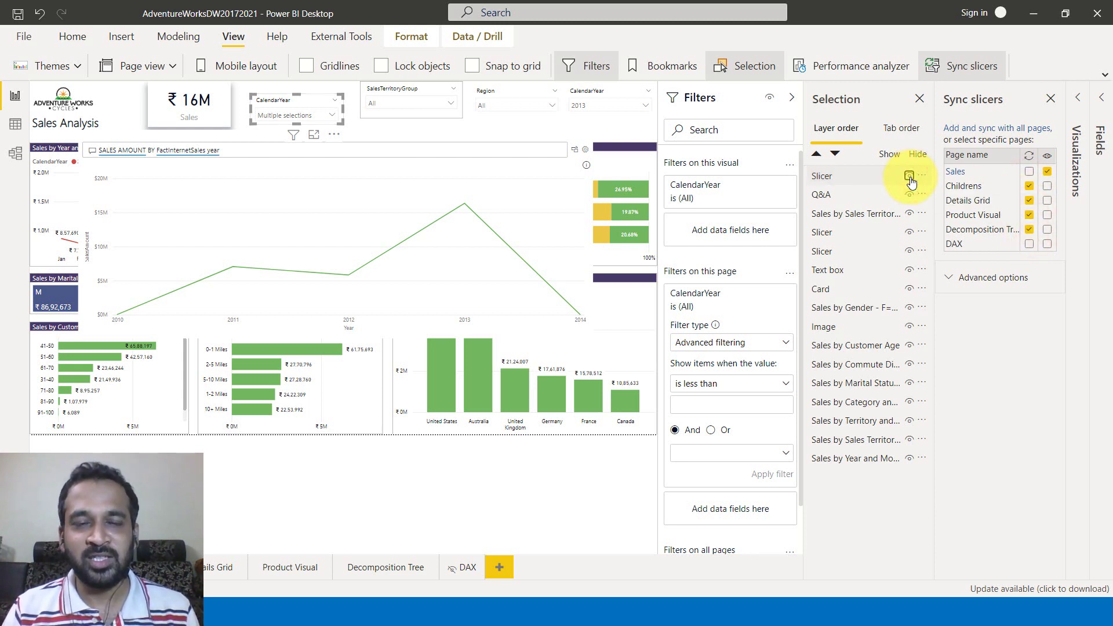
pyautogui.click(909, 177)
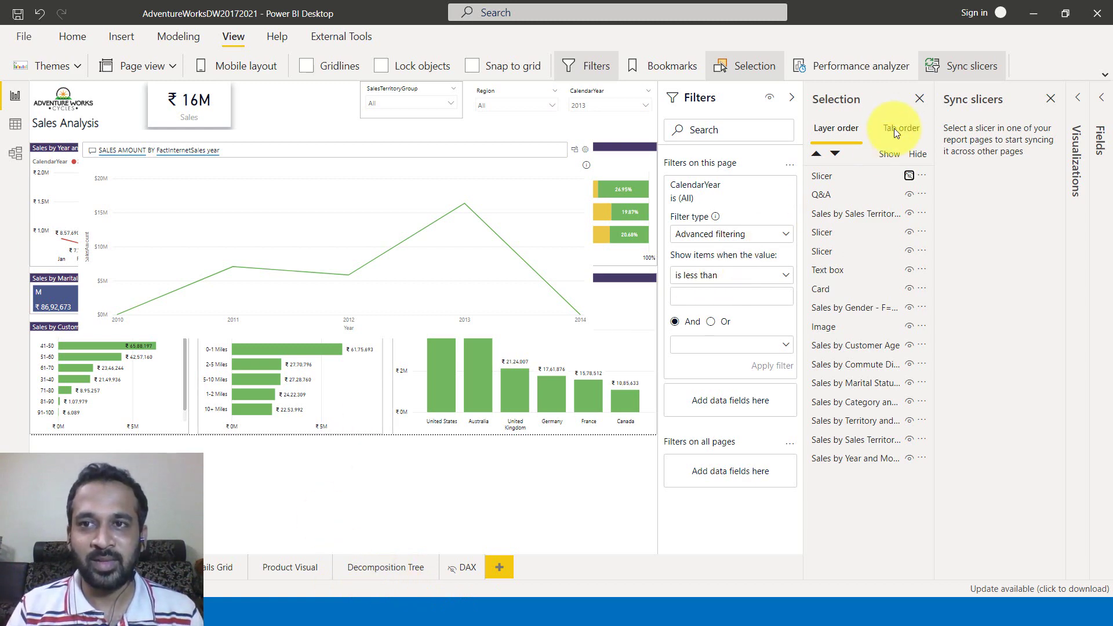
pyautogui.click(872, 97)
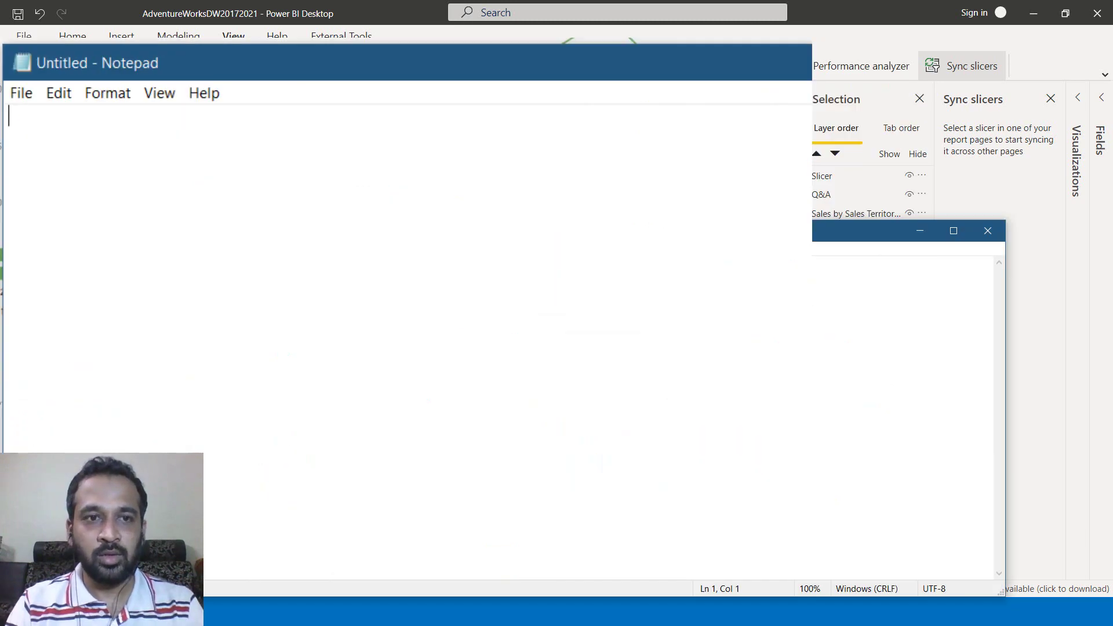
# - Type the STEPS heading and the steps on clearing page/report filters and new-slicer interactions in capitals
pyautogui.write('st')
pyautogui.press('BackSpace')
pyautogui.write('STEPS')
pyautogui.write('1. CLEAR AL')
pyautogui.write('L FILTER')
pyautogui.write('S ON PAGE LEVEL')
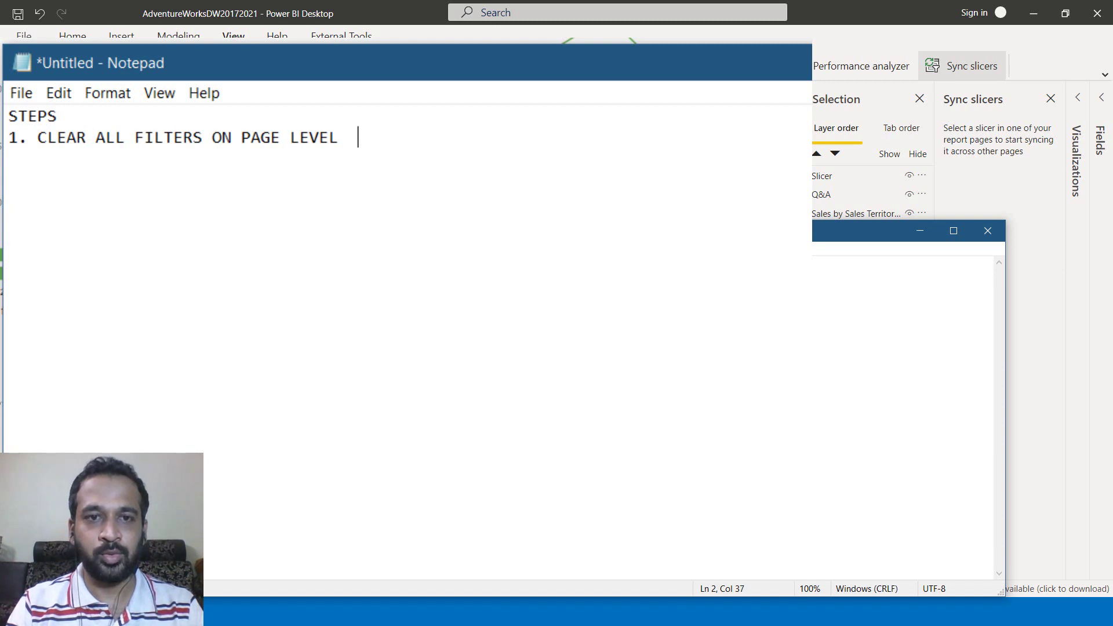
pyautogui.write(' / REPORT LEVE')
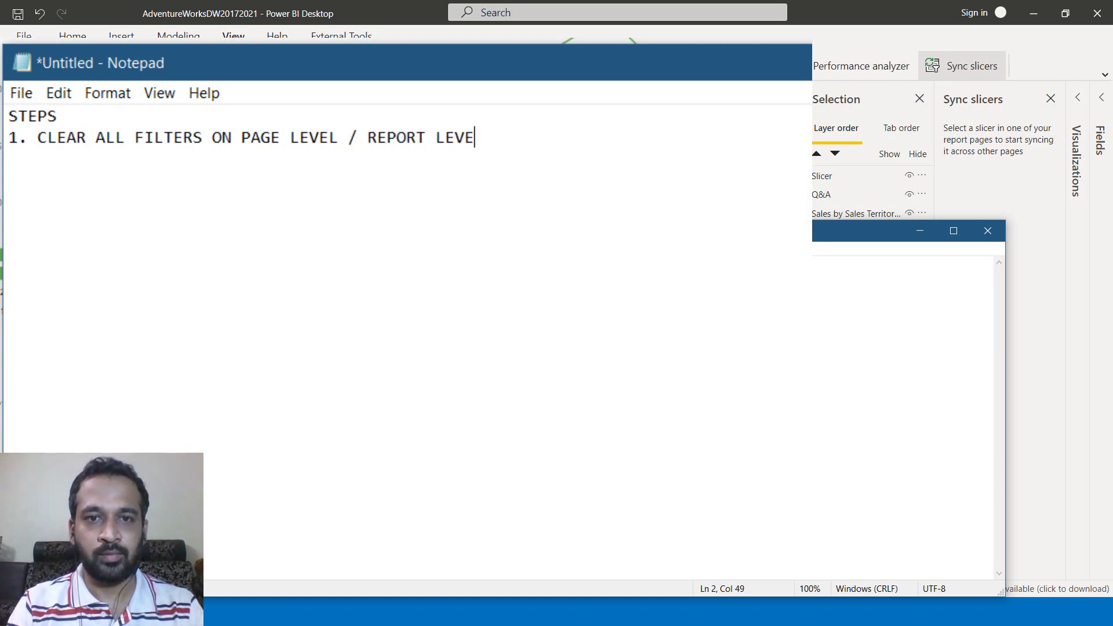
pyautogui.write('L FILTER')
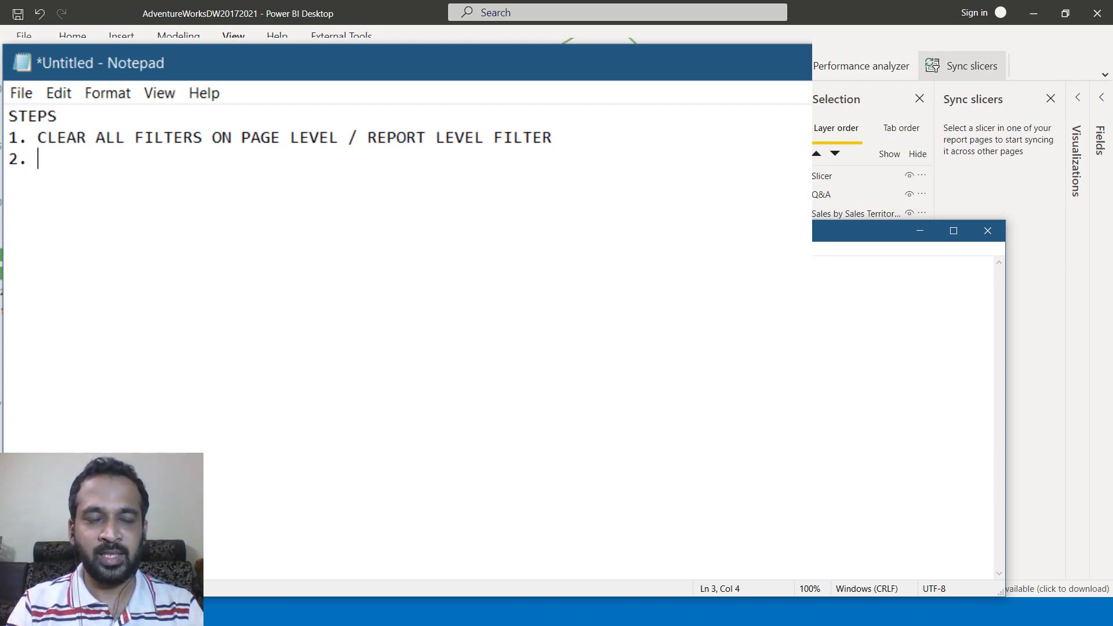
pyautogui.write('ADD THE SAME ')
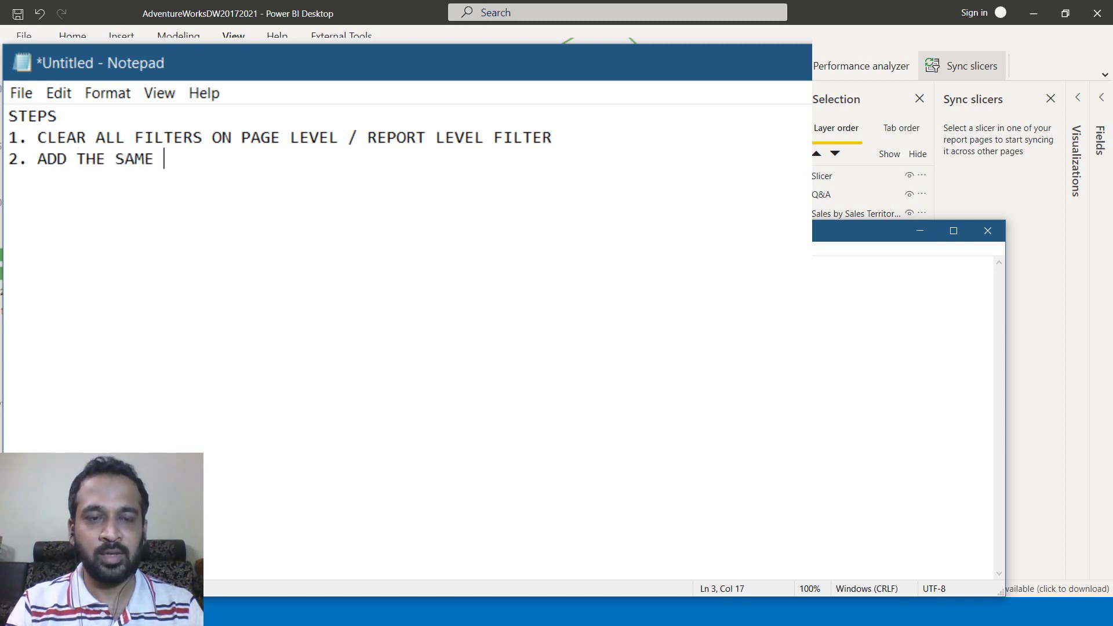
pyautogui.write('FILTER VALUE AS SLICER ON THE PAGE')
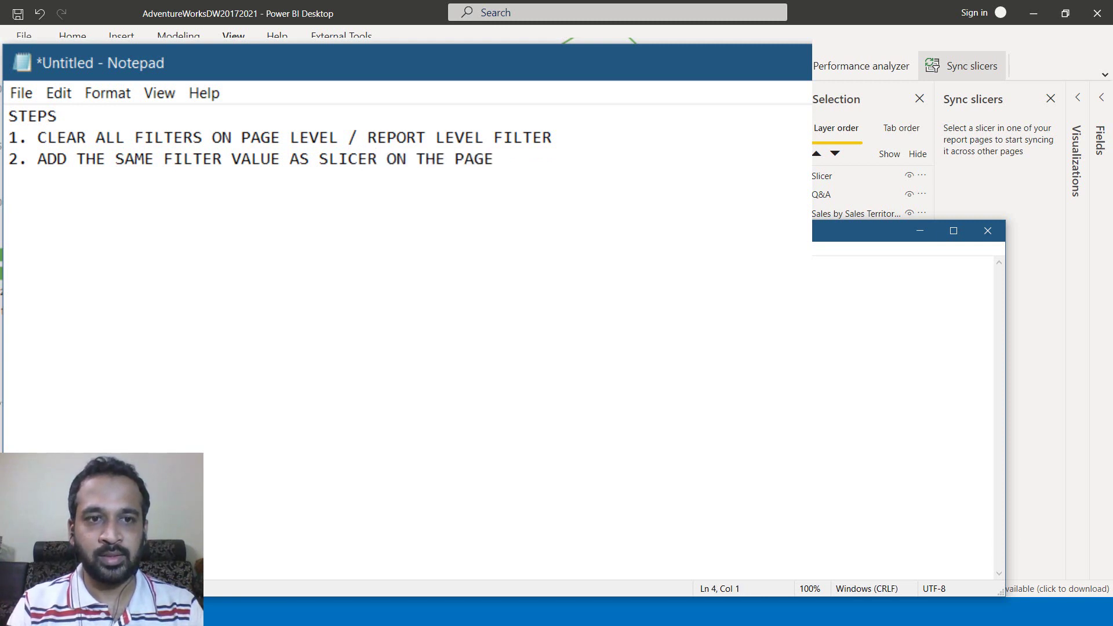
pyautogui.write('ISABLE EDIT E')
pyautogui.press('BackSpace')
pyautogui.write('INTERACTION ')
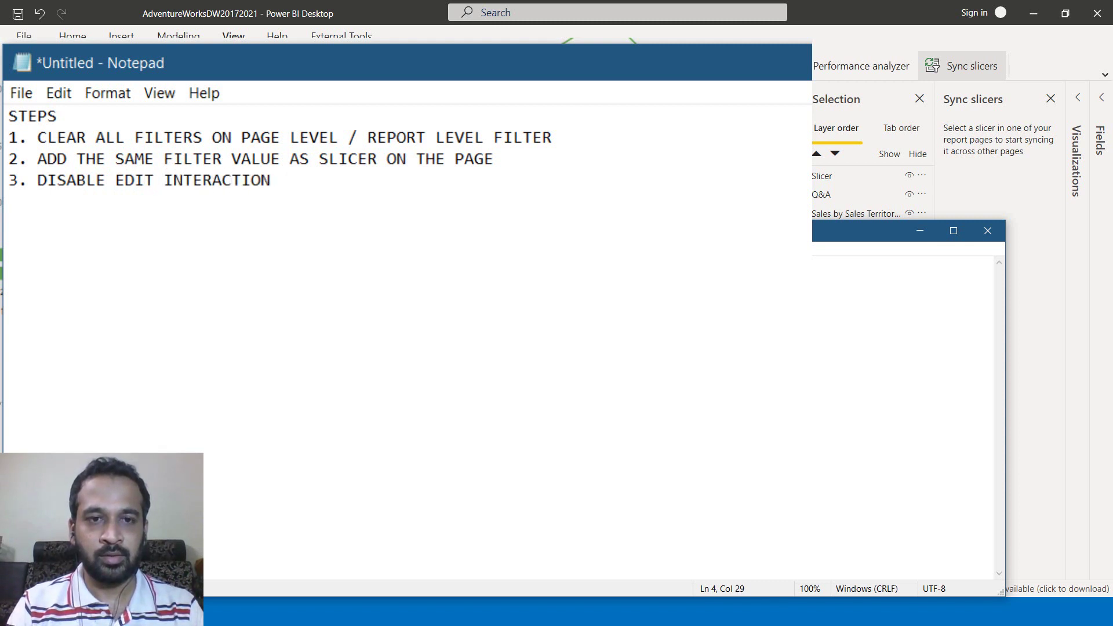
pyautogui.write('FOR THIS NEW')
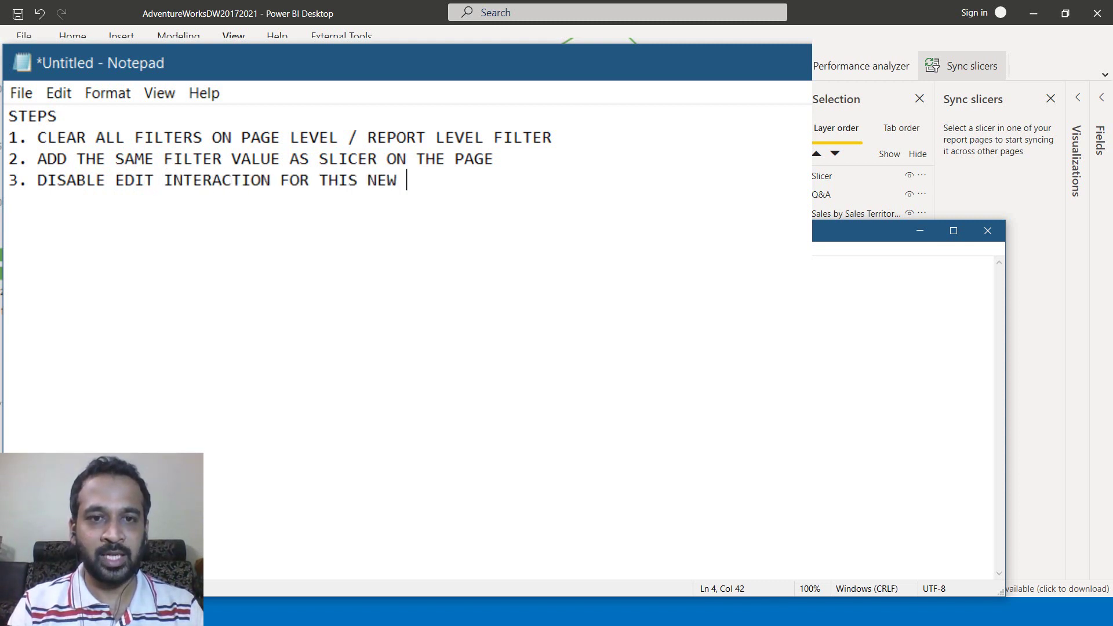
pyautogui.write(' SLICER WITH ')
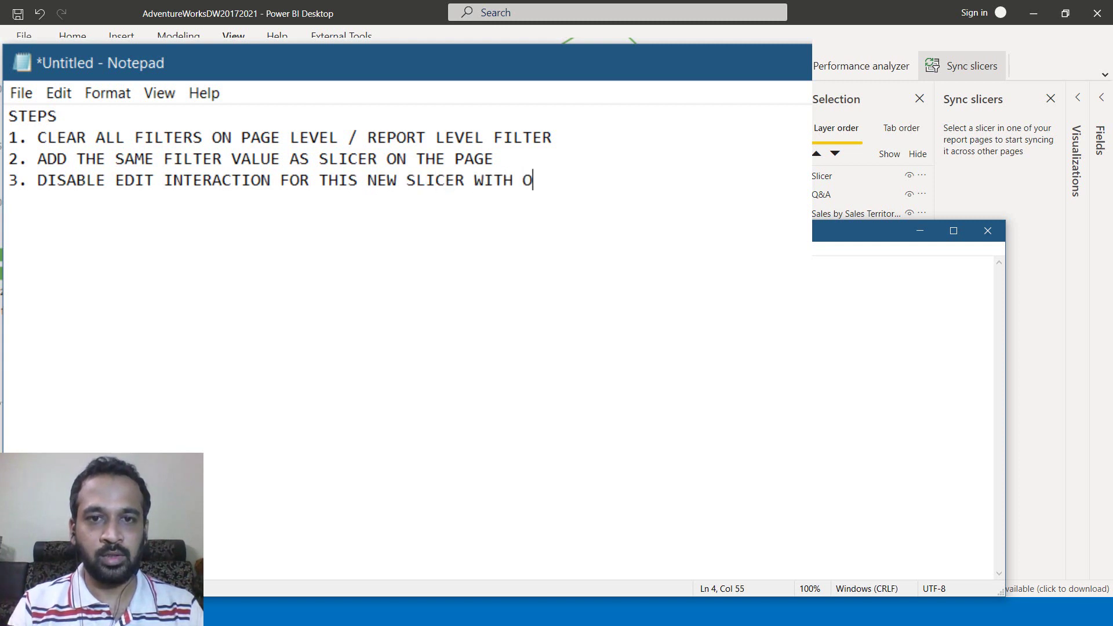
pyautogui.write('ALL OTHER OLD SE')
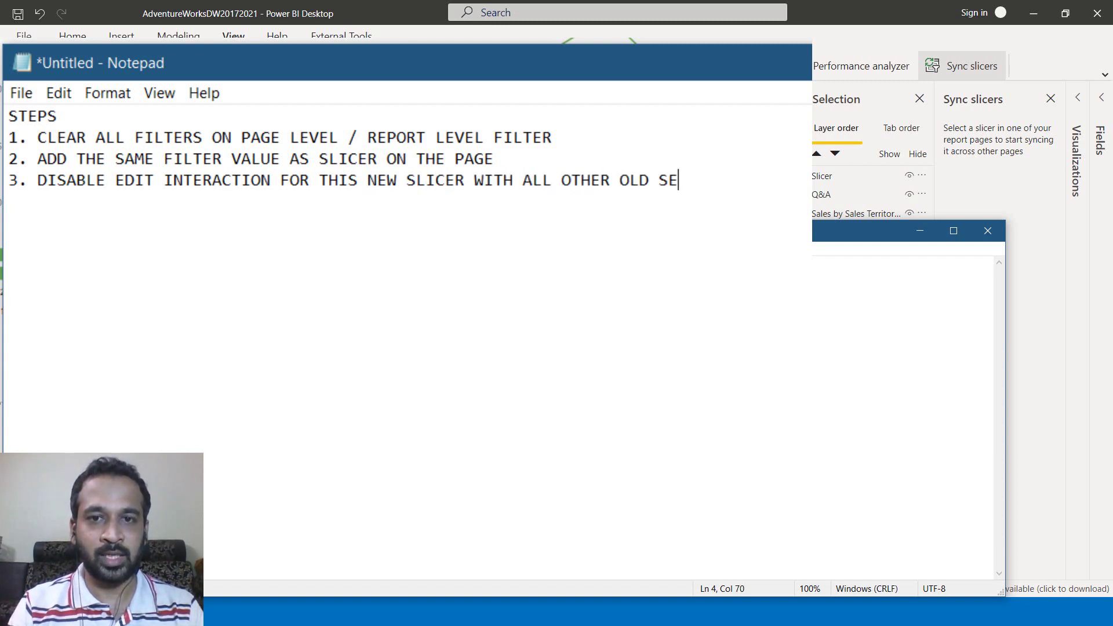
pyautogui.write('RVILICERS')
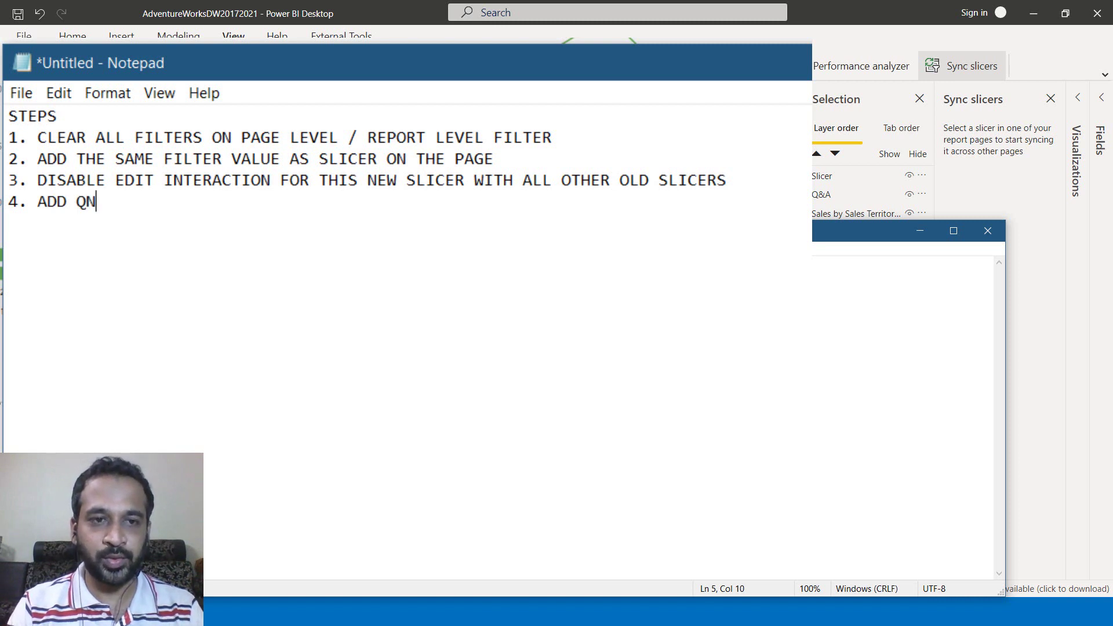
# - Add steps on disabling other visuals' interaction with the Q&A visual and 6. 'ADD DESIRED VALUE IN THE NEW SLICER'
pyautogui.write('VISUAL')
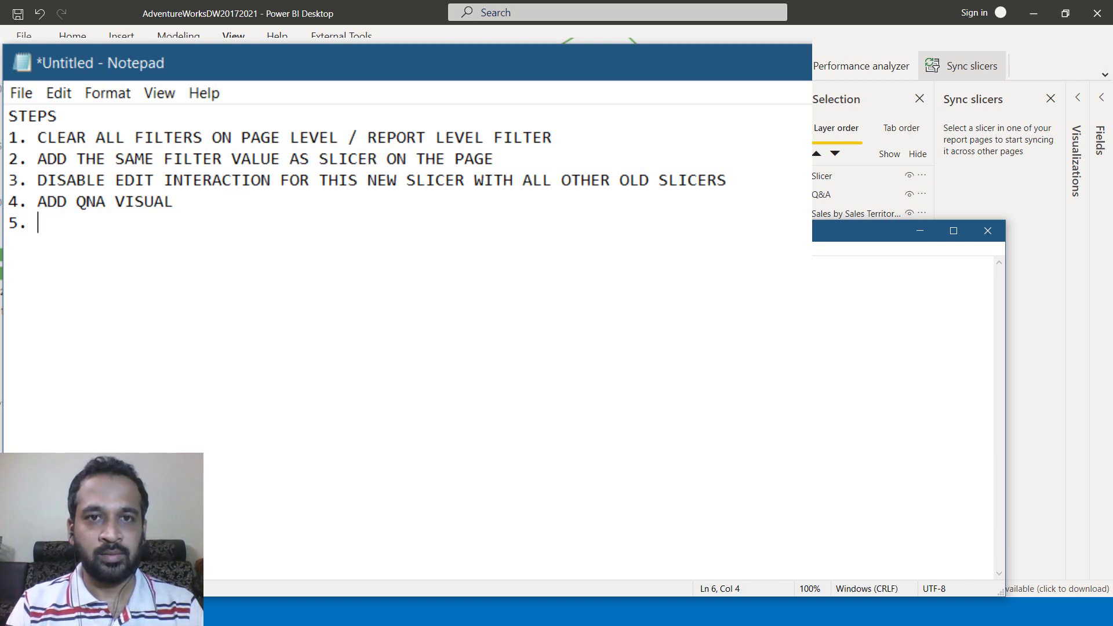
pyautogui.write('SELECT ALL OTHER VISUALS')
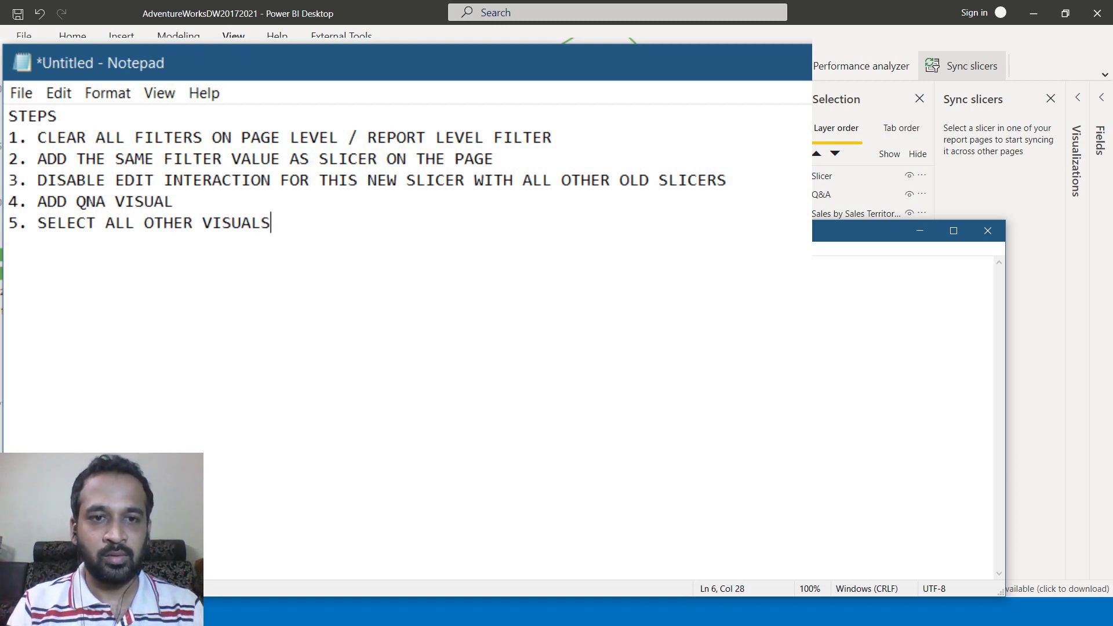
pyautogui.write('1 BY 1')
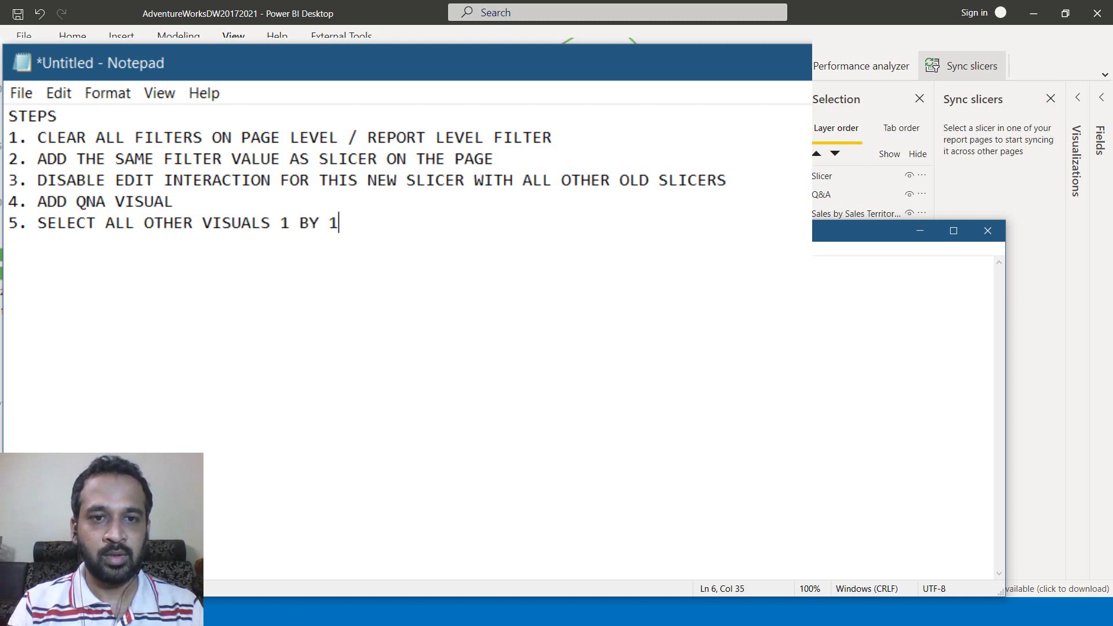
pyautogui.write(' AND DISABLE')
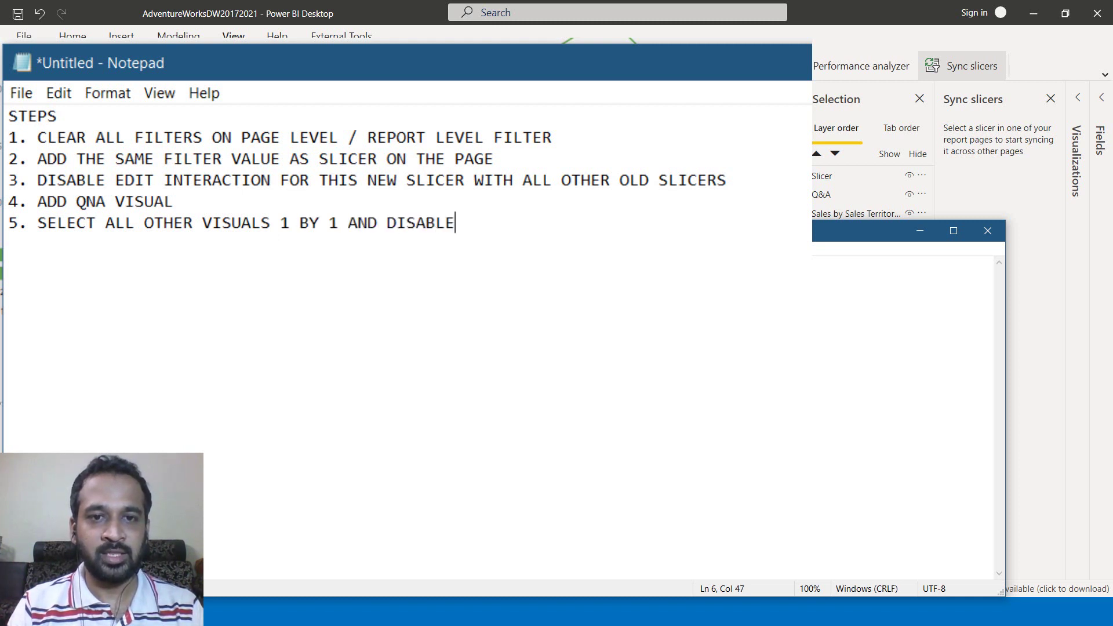
pyautogui.write(' EDIT INTE')
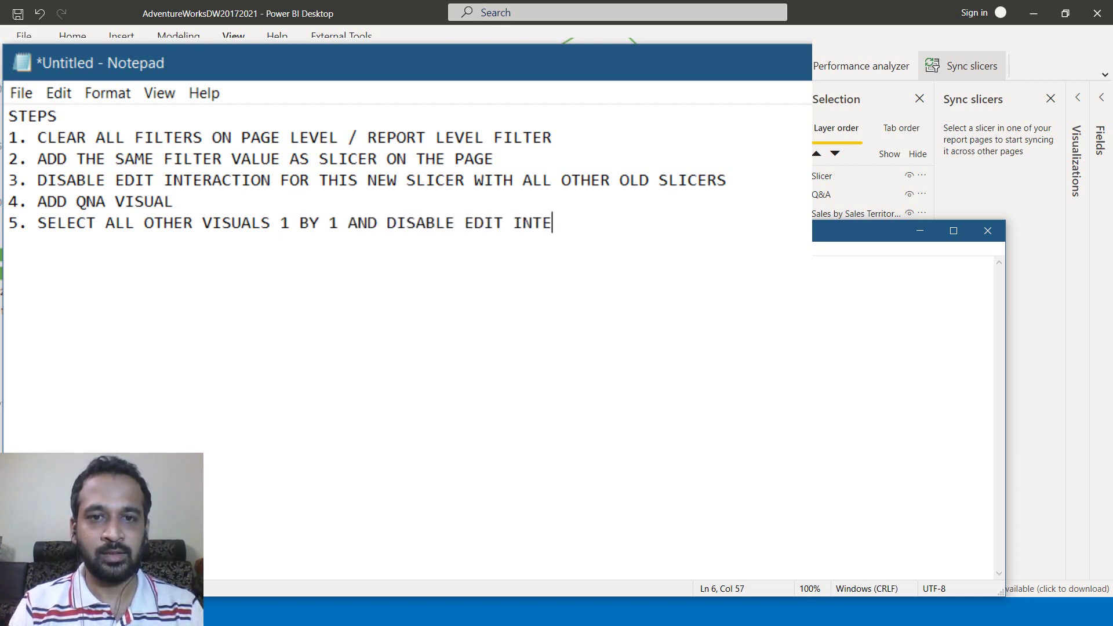
pyautogui.write('RACTION TO QNA VISUAL')
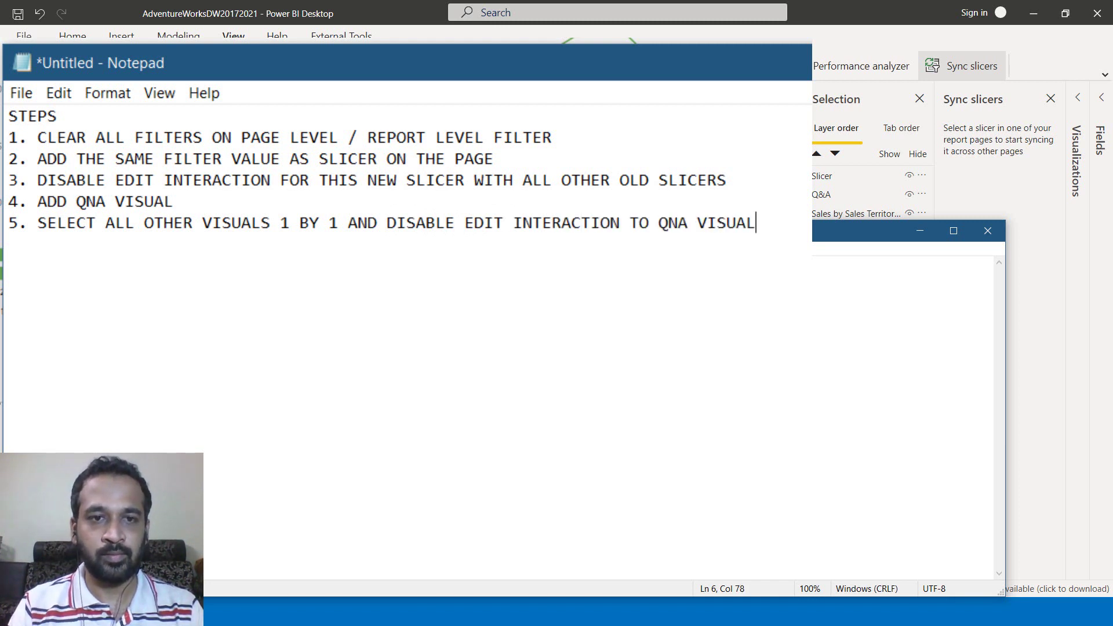
pyautogui.press('Return')
pyautogui.write('6.')
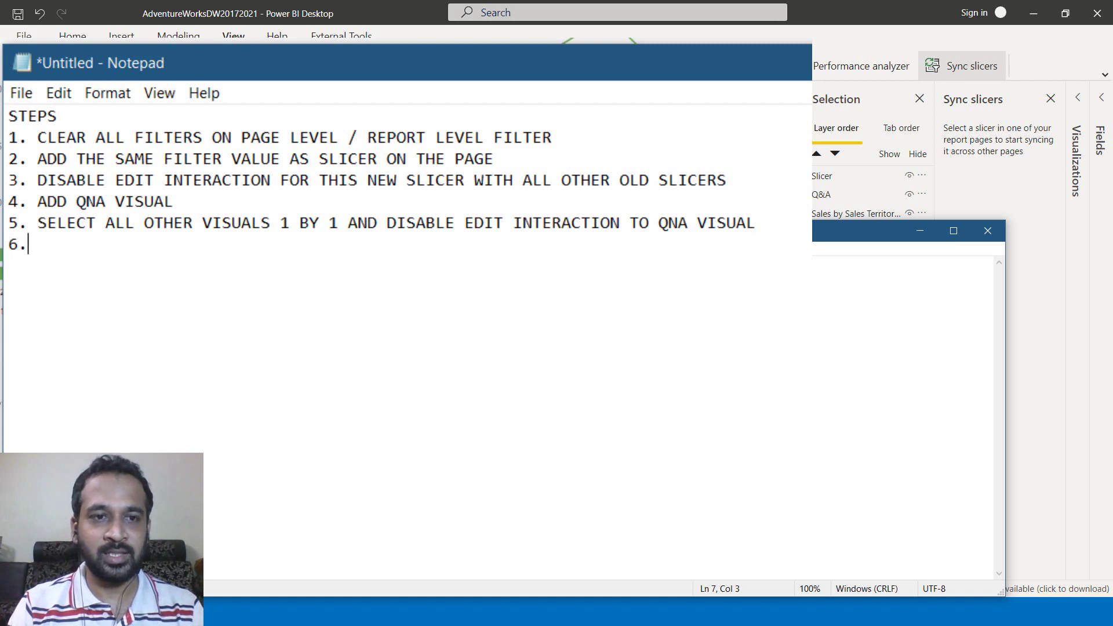
pyautogui.write(' ADD ')
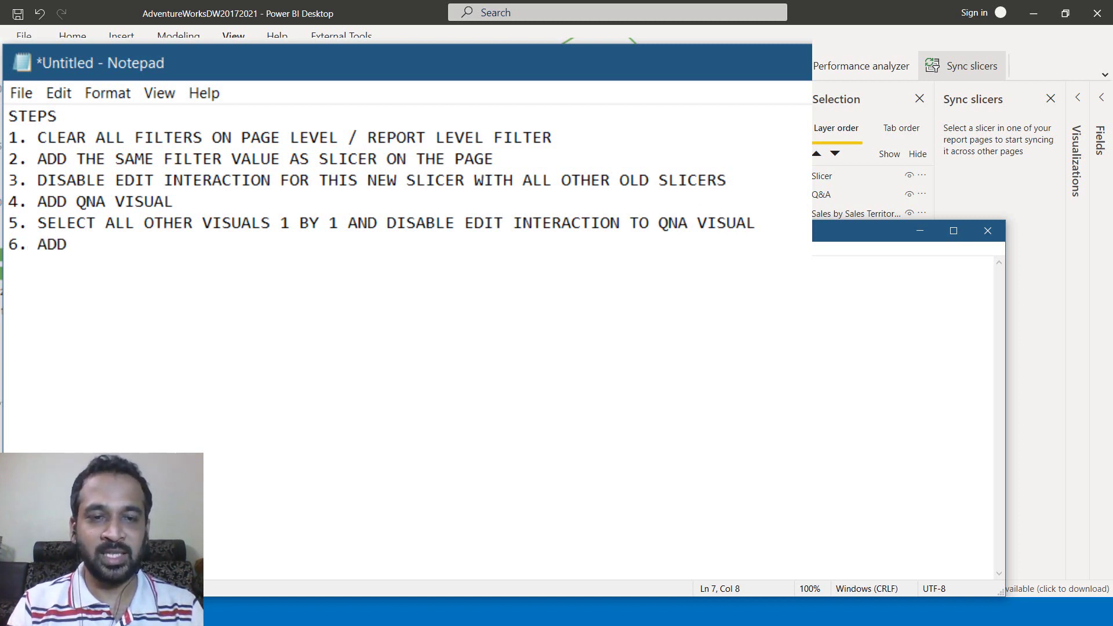
pyautogui.write('DESIRED VAL')
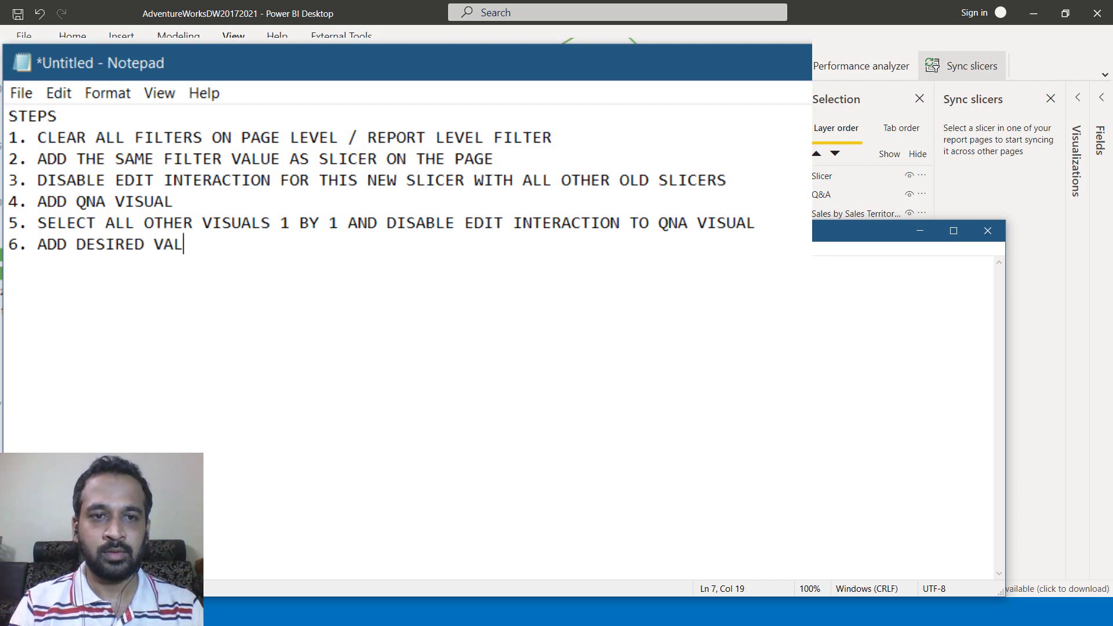
pyautogui.write('UE IN THE NEW SLICER')
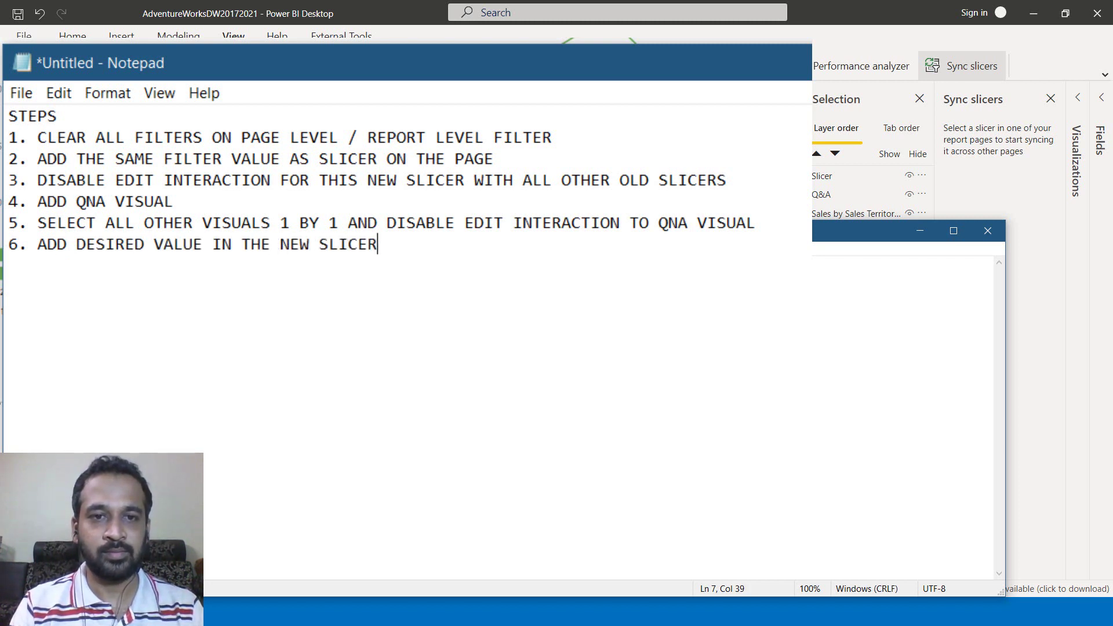
pyautogui.press('Return')
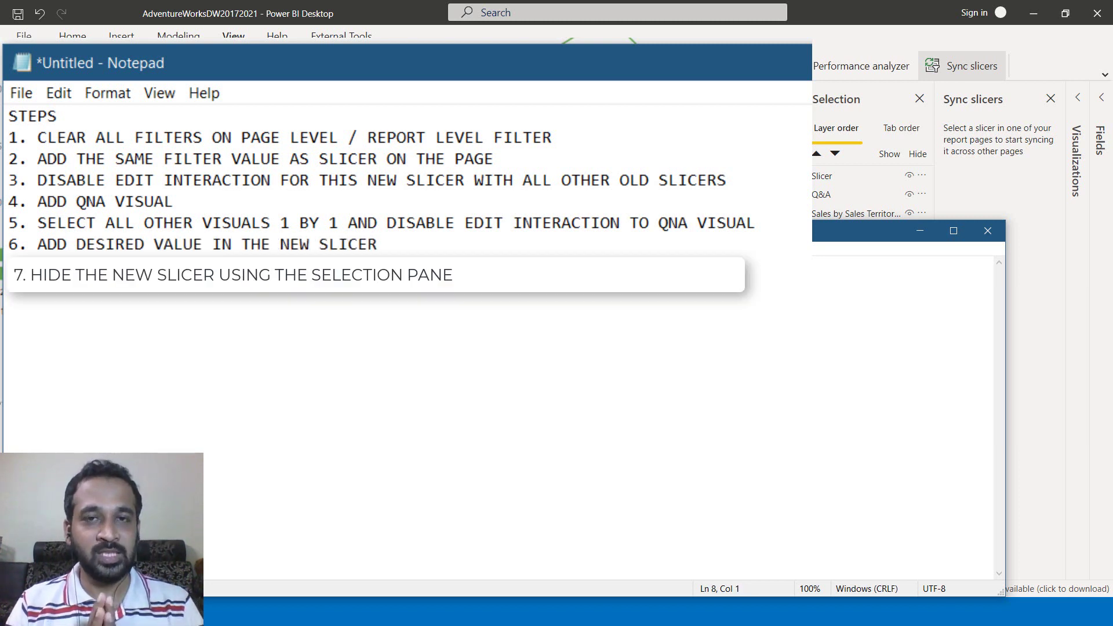